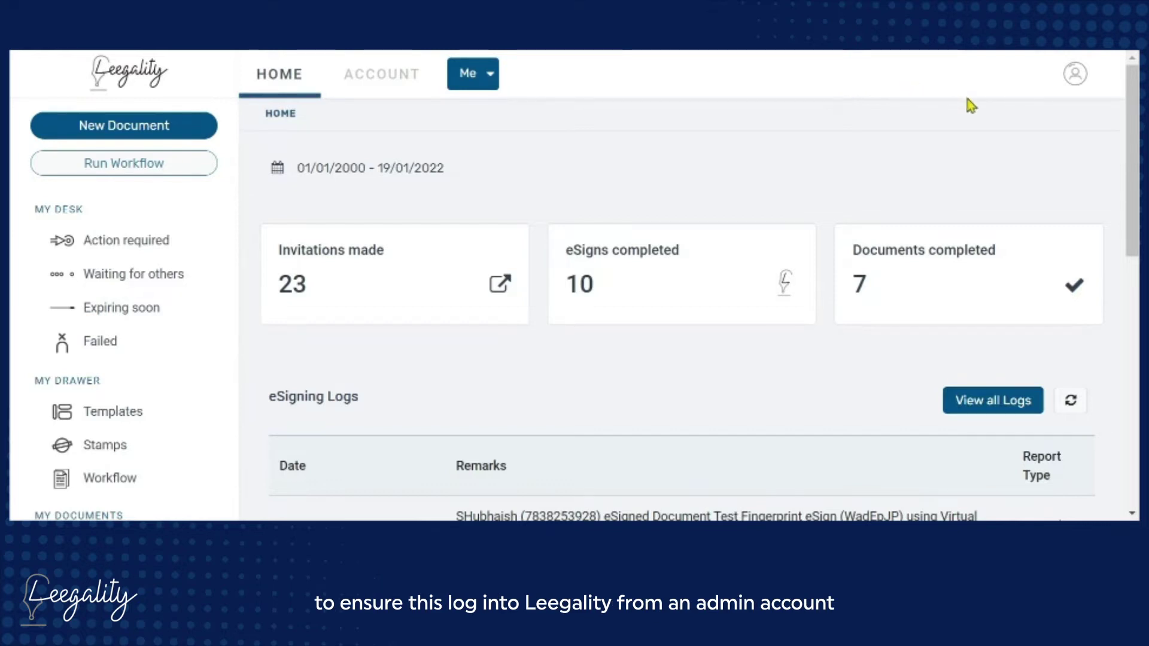
Turn on Affix Fingerprint Type as a Virtual Sign style in the department's eSignature settings
left_click(1074, 75)
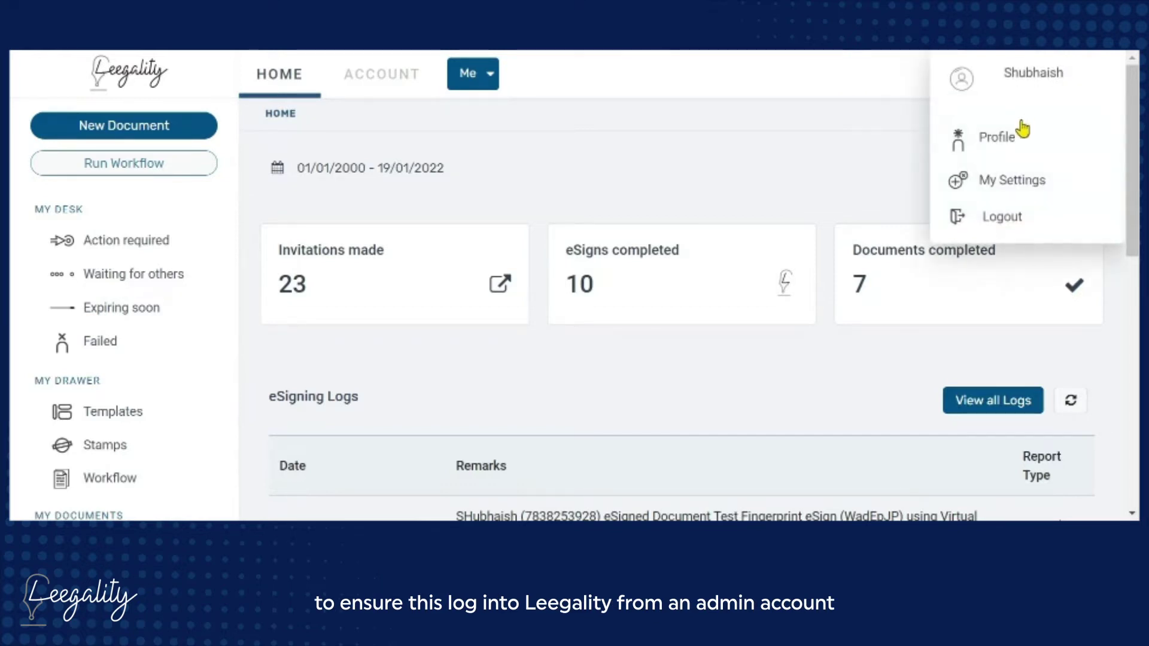
left_click(1003, 186)
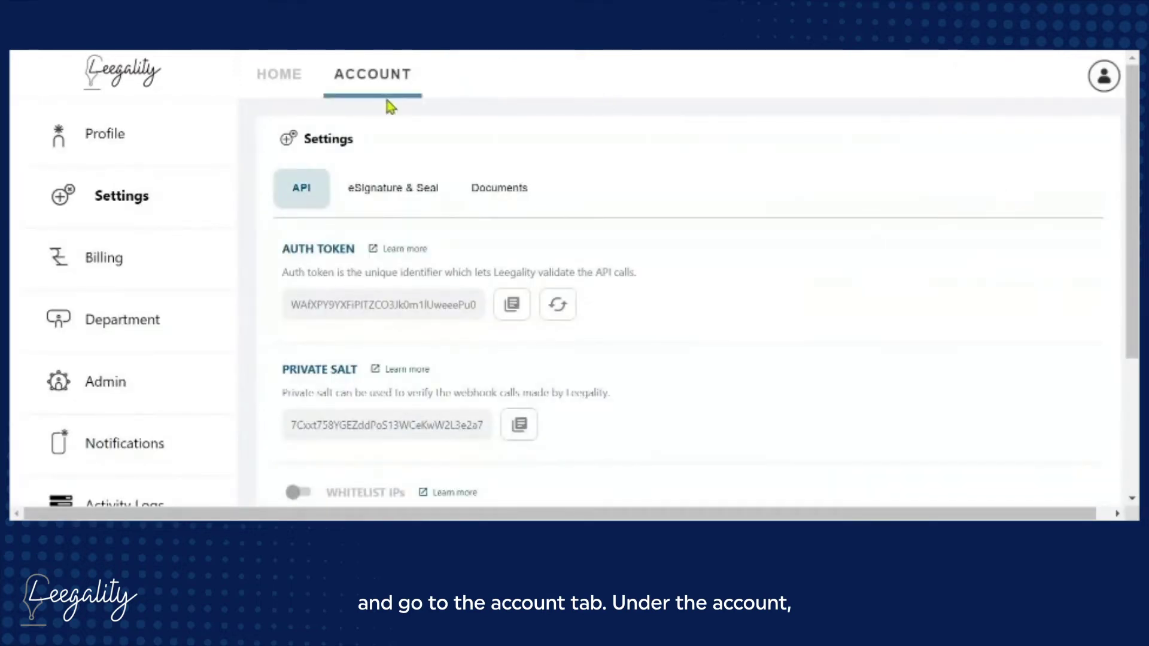
left_click(129, 346)
left_click(526, 189)
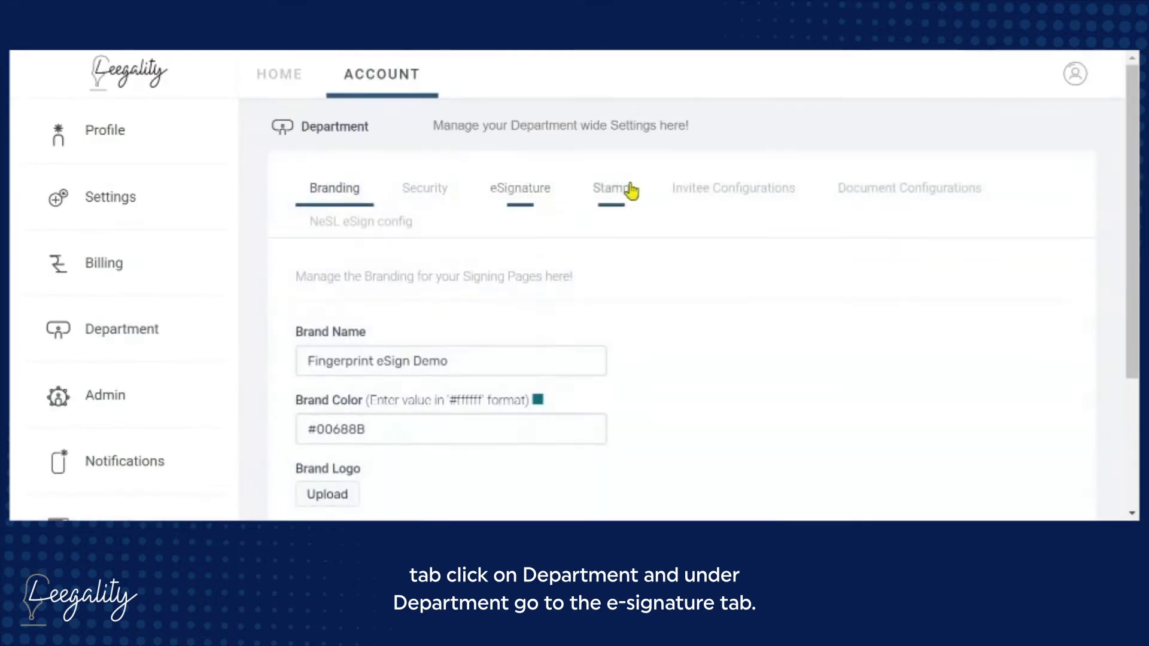
scroll(538, 205, "down", 4)
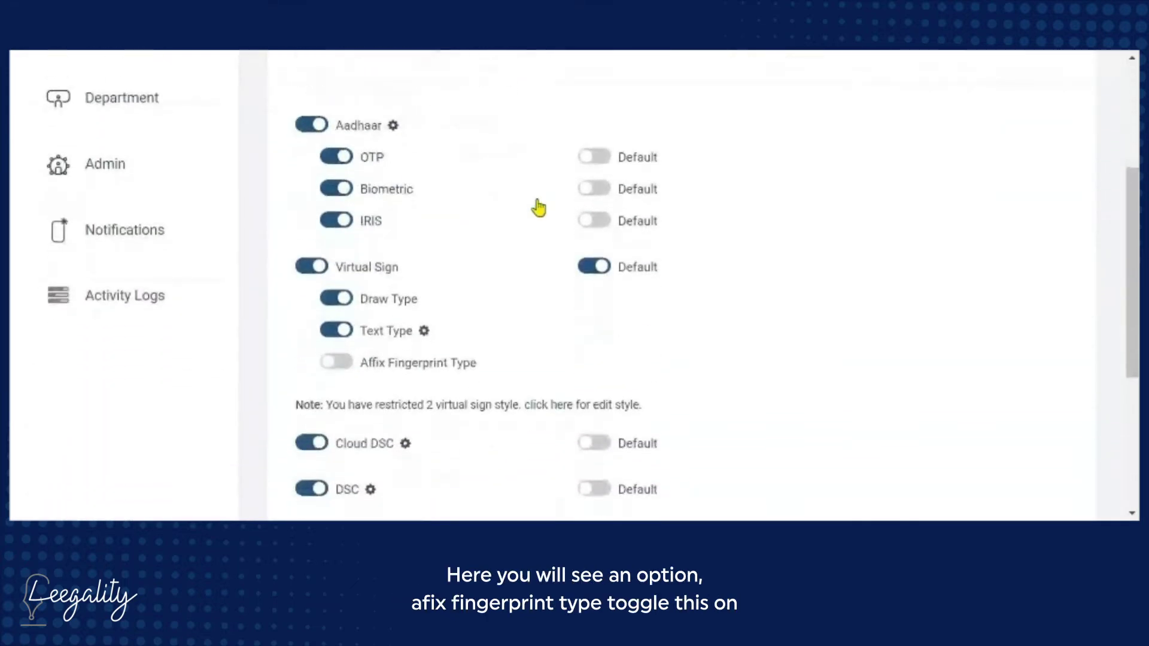
left_click(348, 367)
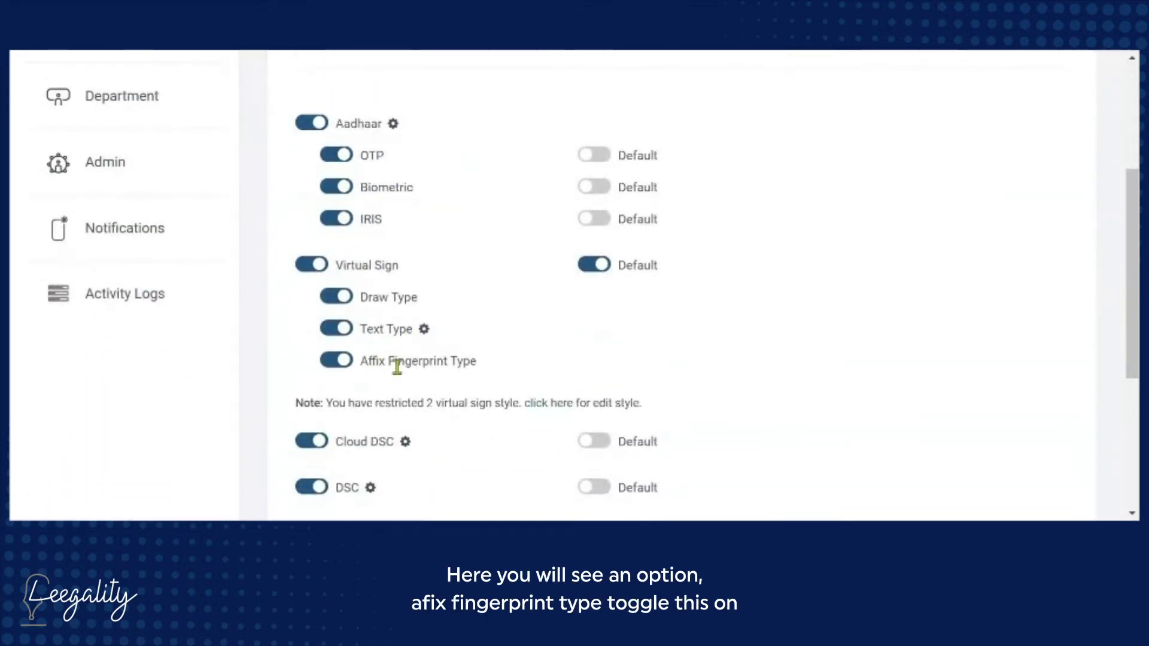
scroll(467, 377, "down", 5)
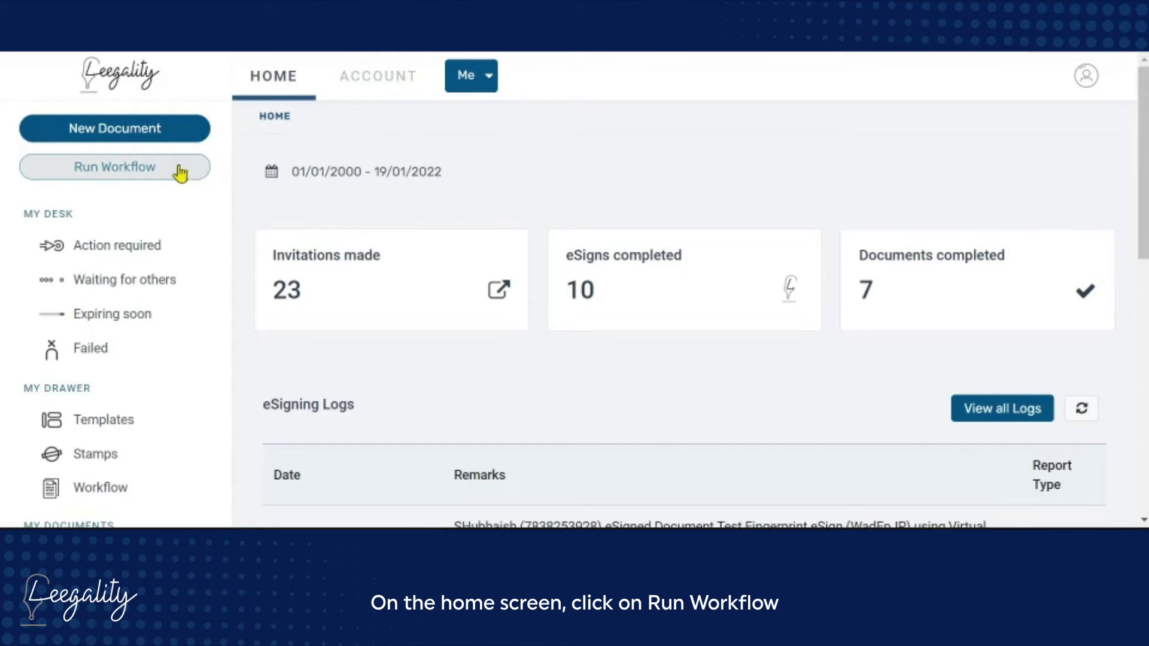
Create and save a new workflow profile named 'Fingerprint eSign'
left_click(136, 180)
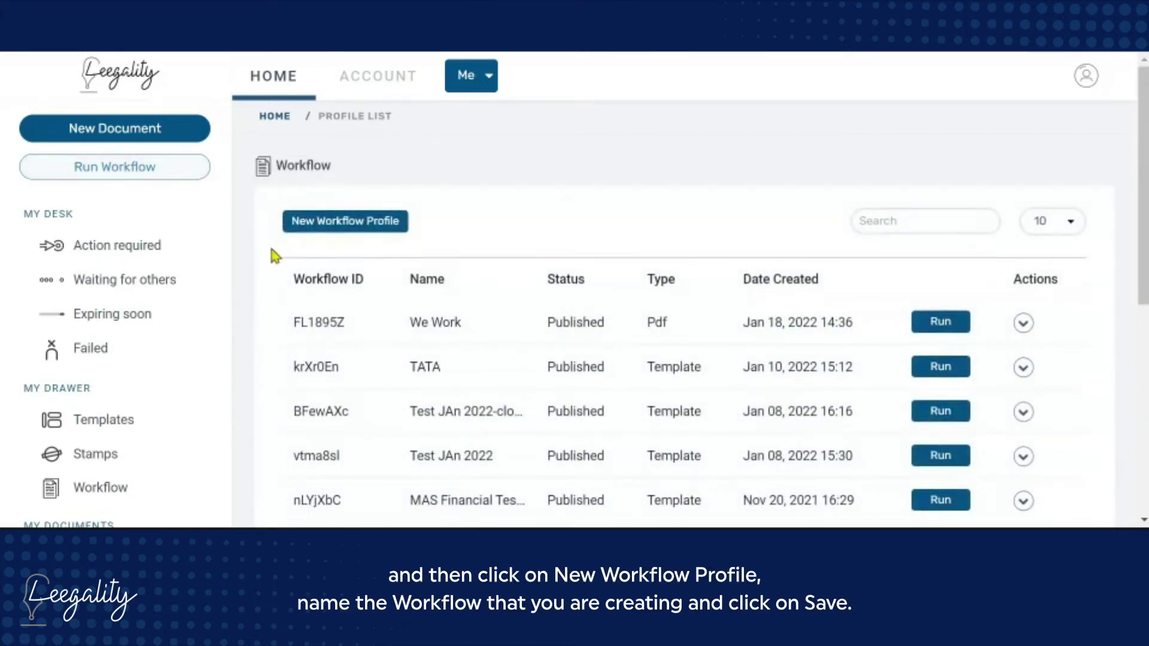
left_click(293, 223)
type("Fingerprint")
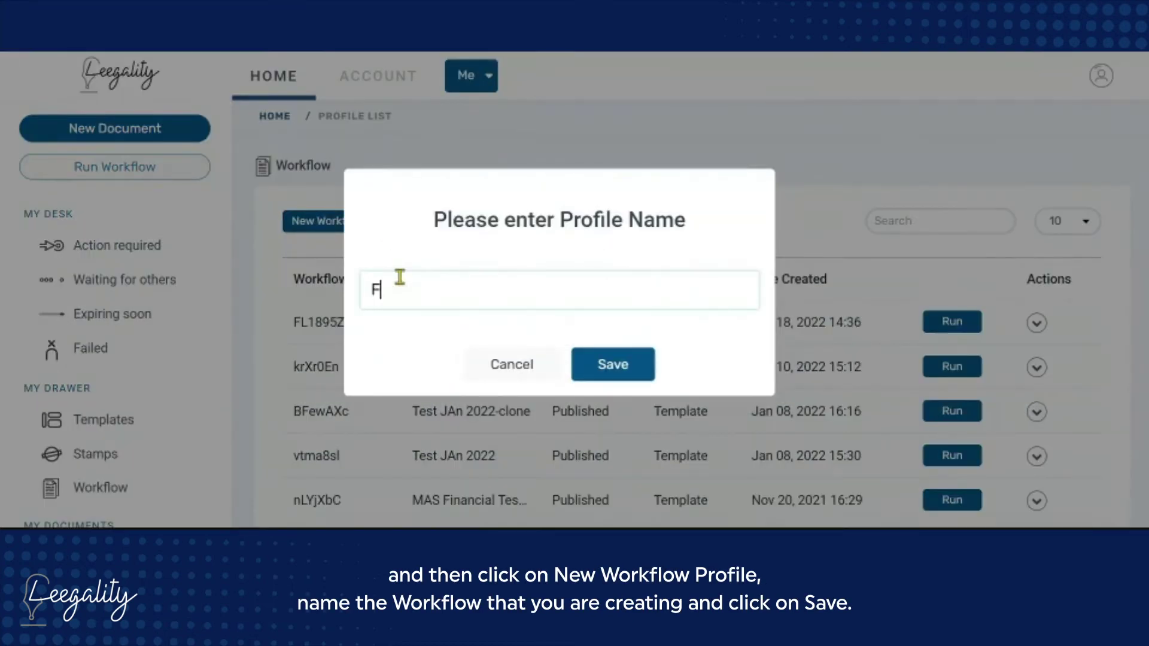
left_click(606, 377)
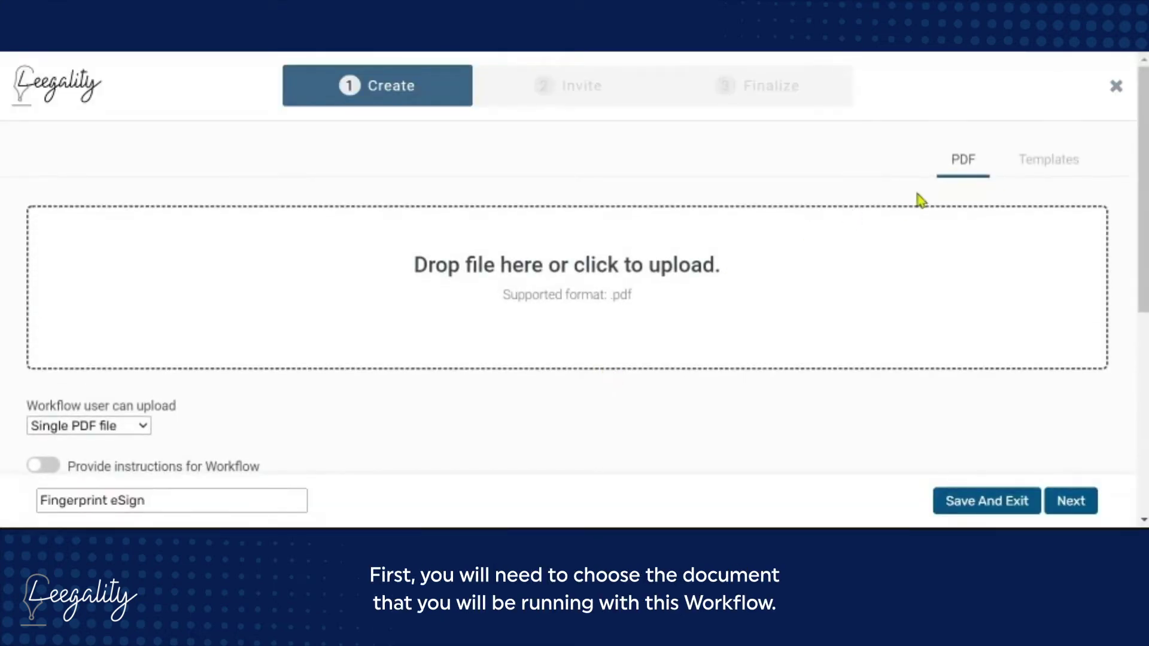
Use the Fingerprint eSign Template as the profile's document and continue to the invitee step
left_click(1035, 175)
scroll(748, 191, "down", 2)
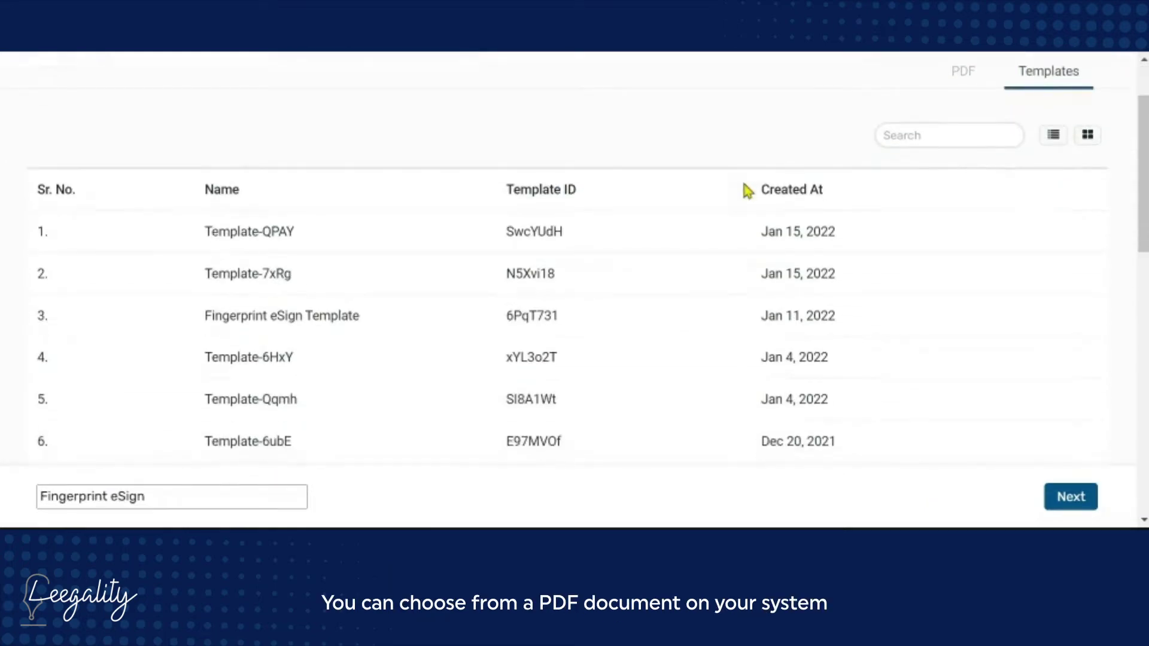
left_click(291, 334)
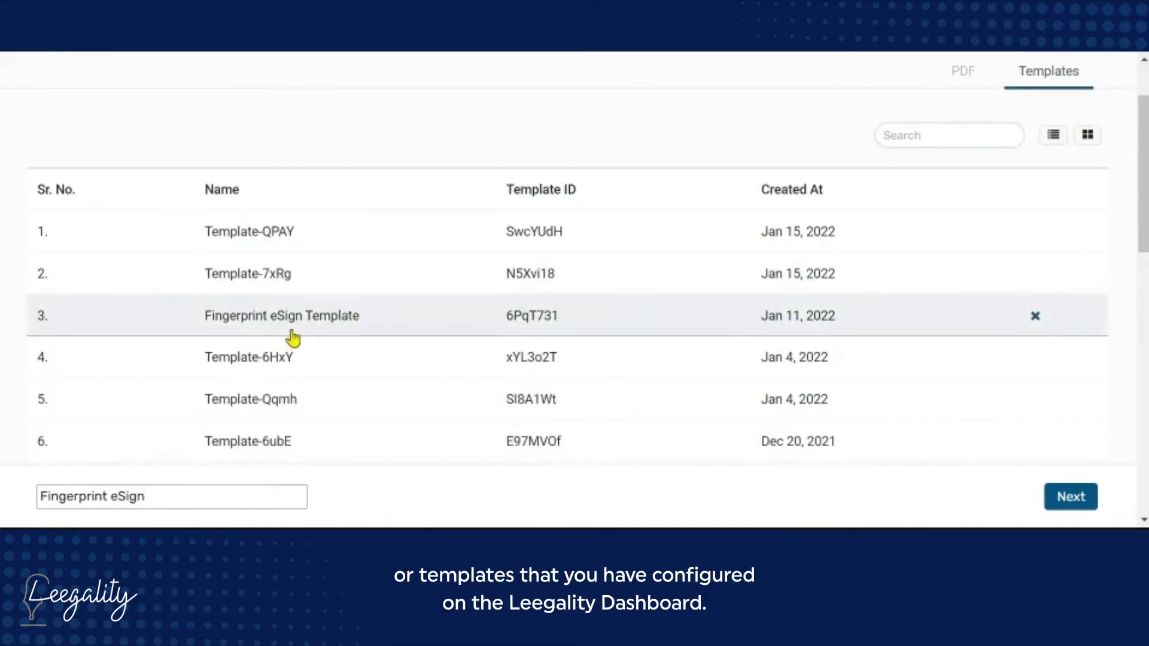
left_click(1052, 503)
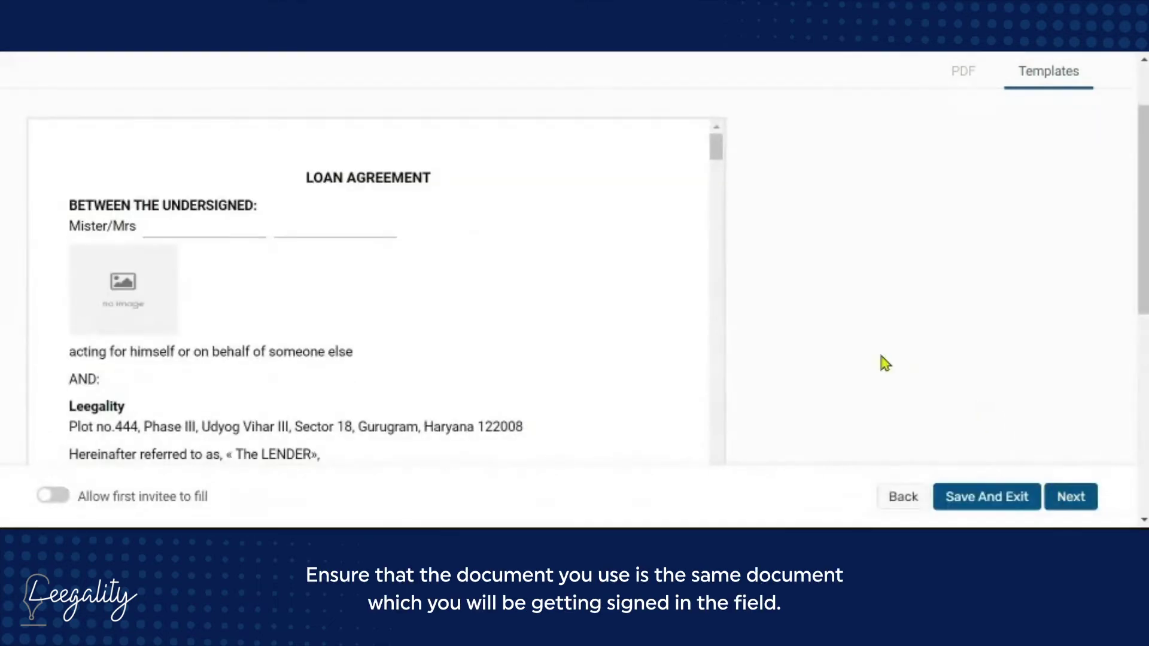
scroll(604, 378, "down", 10)
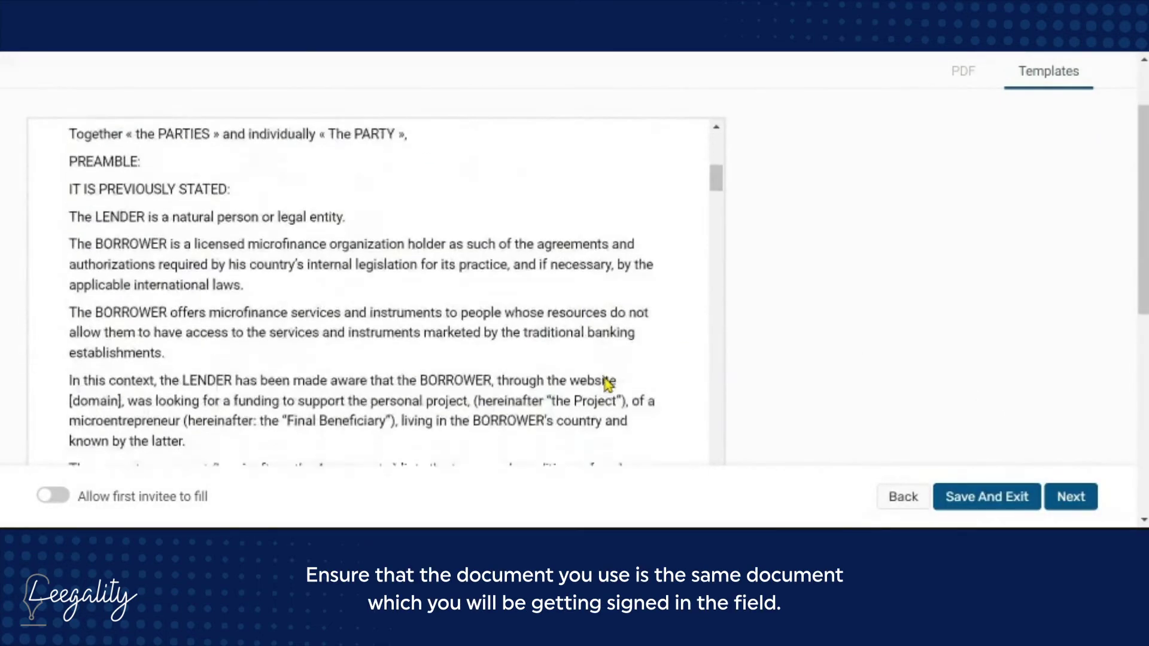
scroll(607, 385, "down", 10)
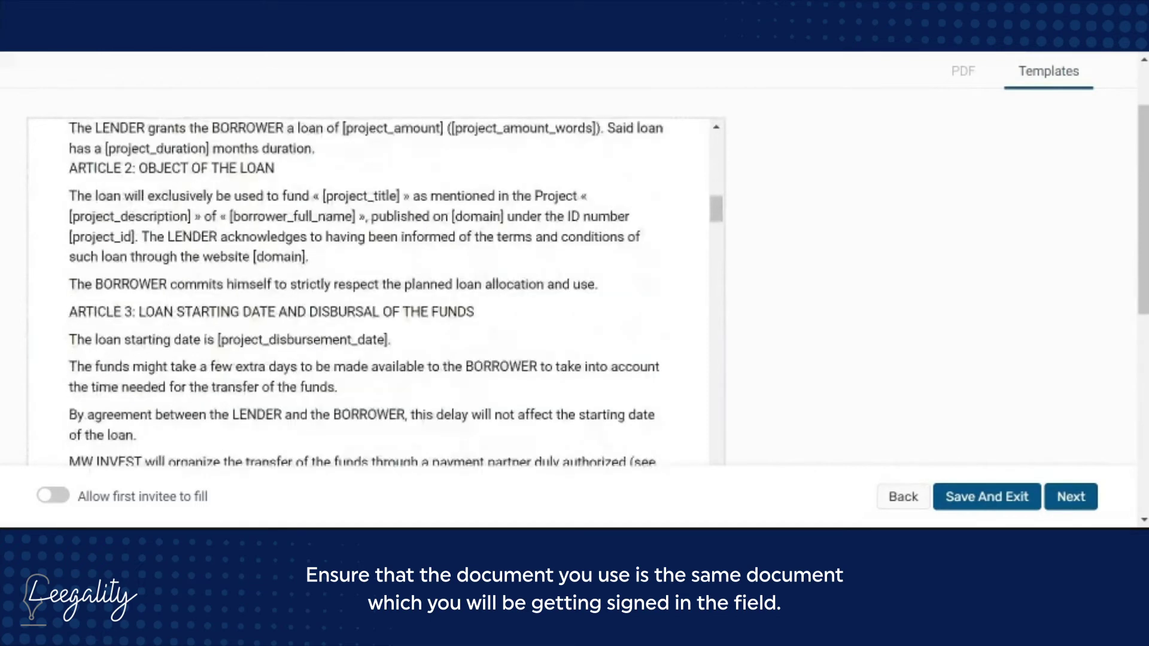
scroll(383, 288, "down", 6)
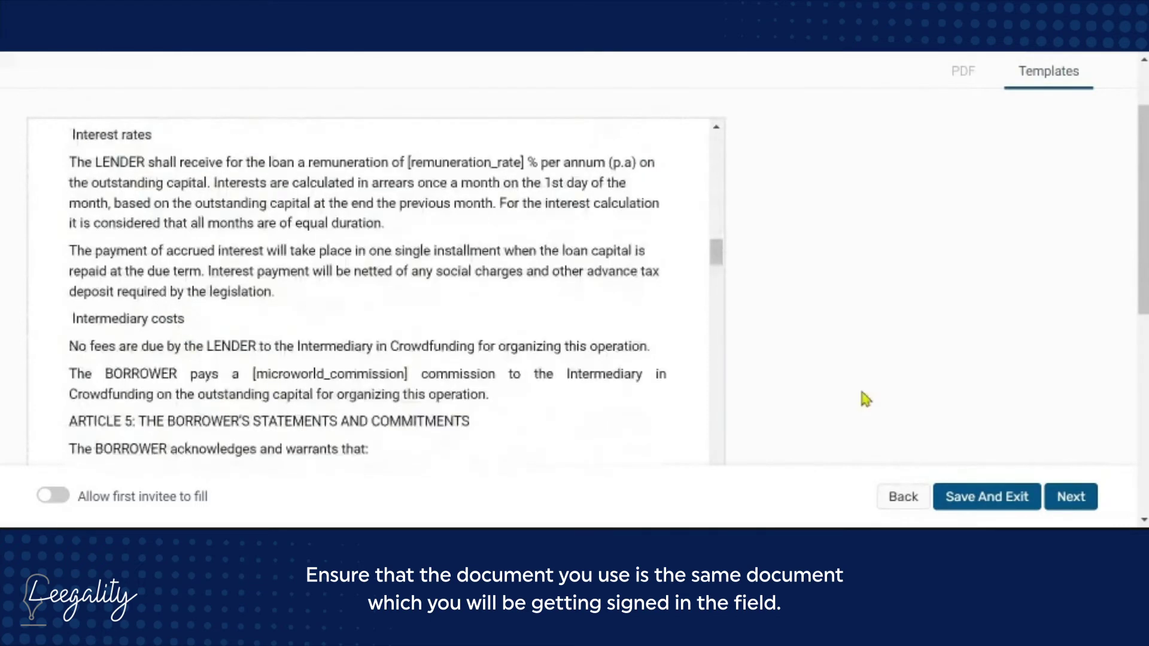
scroll(864, 398, "down", 2)
scroll(866, 399, "down", 4)
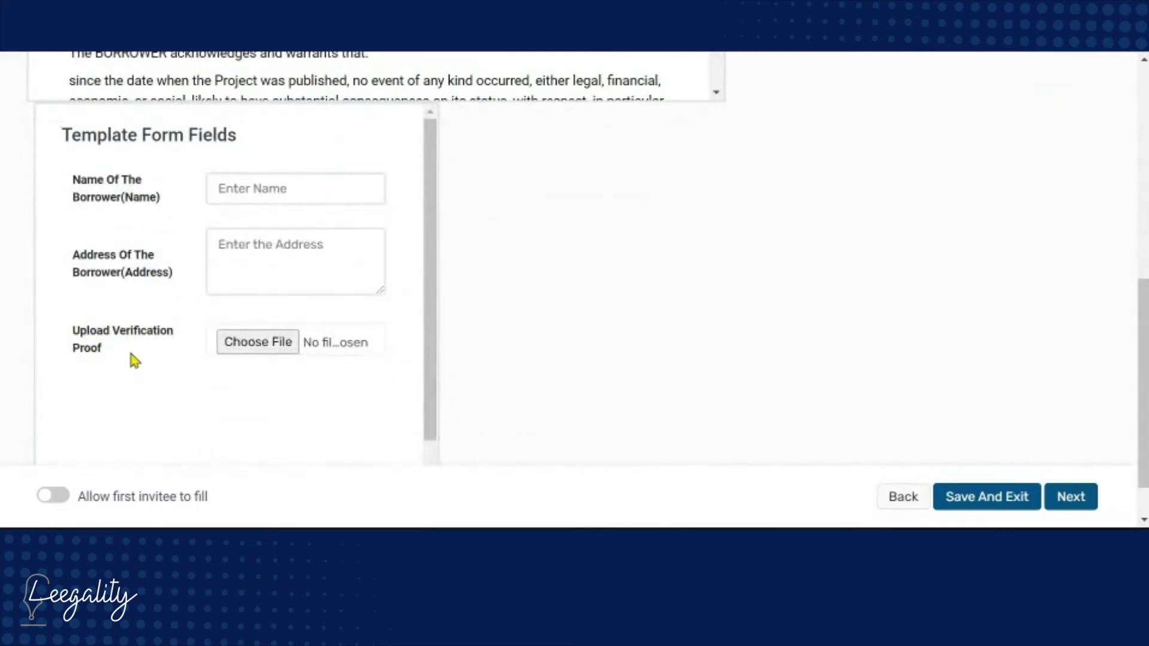
left_click(1072, 503)
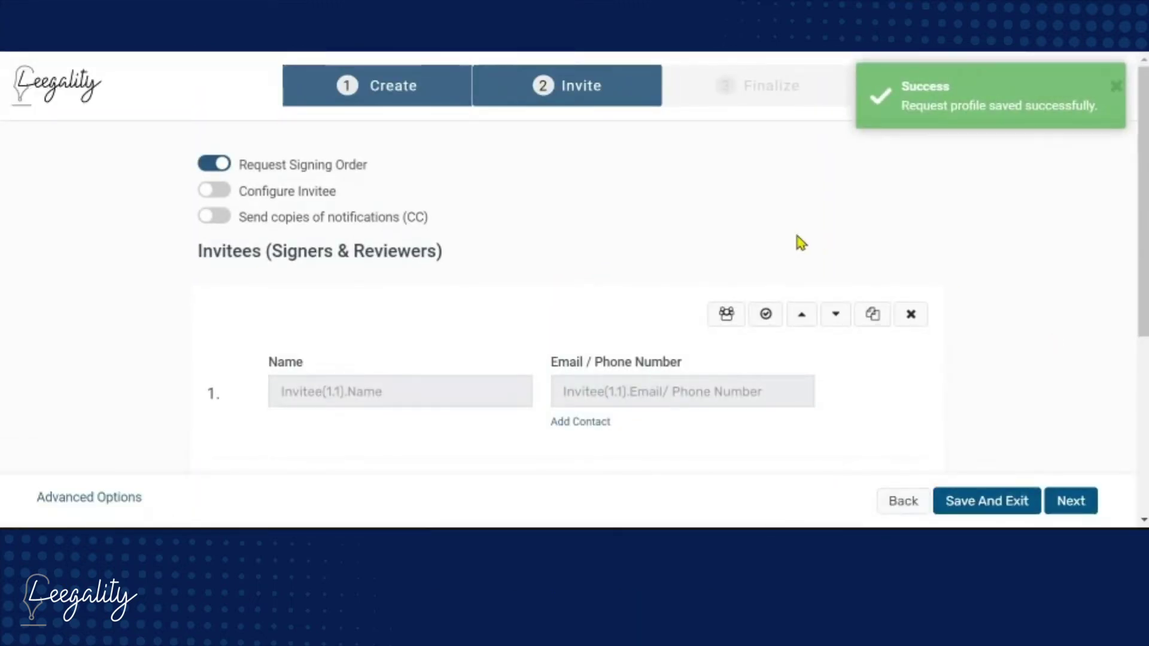
Limit the first invitee's virtual signing to fingerprint image only, disabling typed and drawn styles
scroll(797, 237, "down", 3)
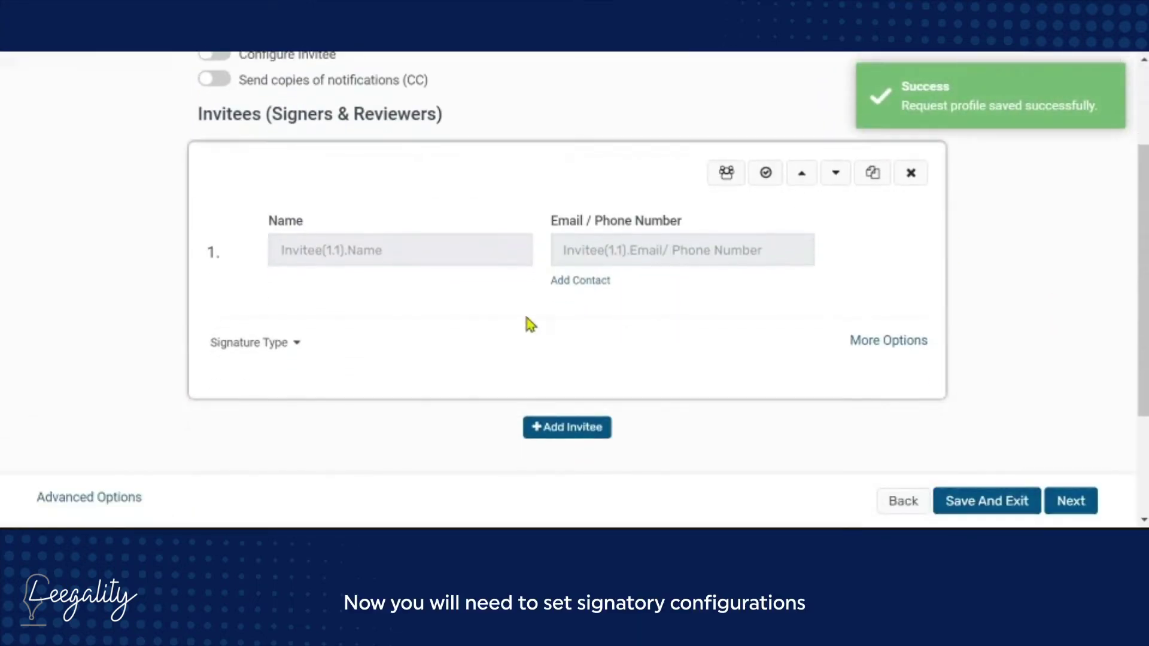
left_click(279, 344)
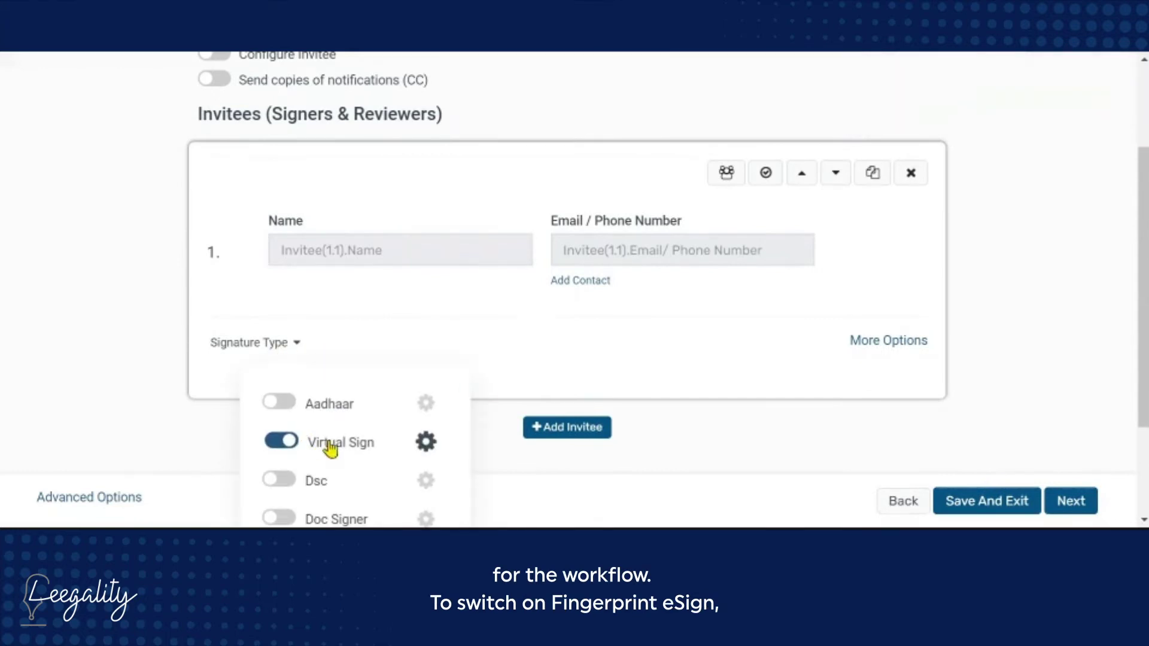
left_click(426, 443)
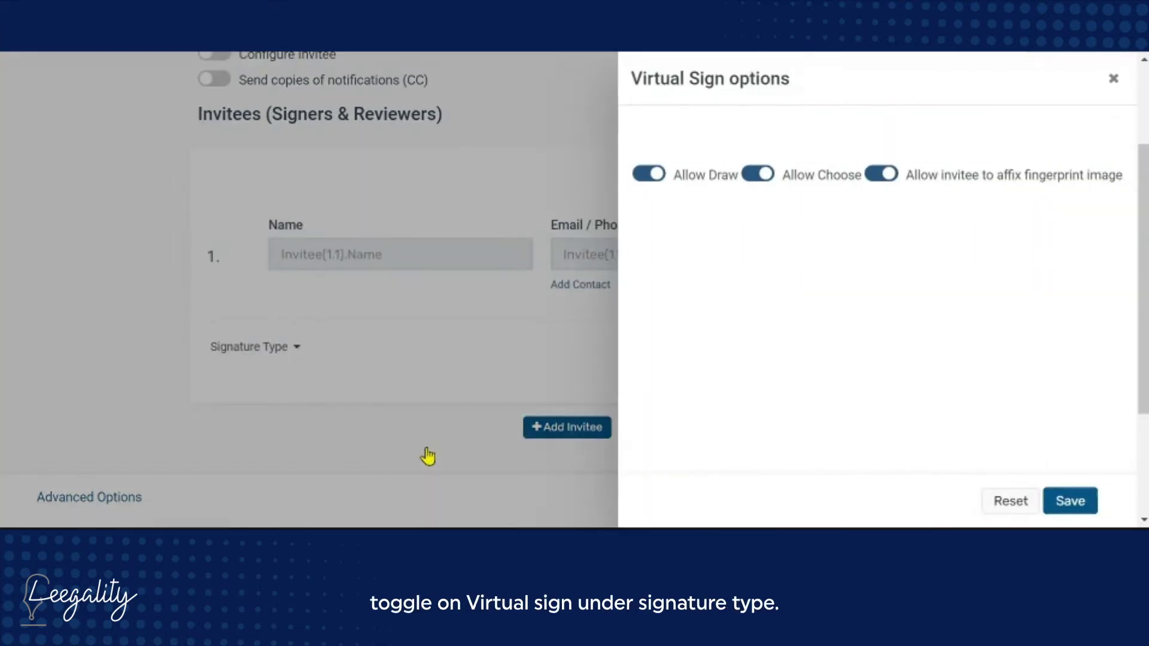
left_click(881, 176)
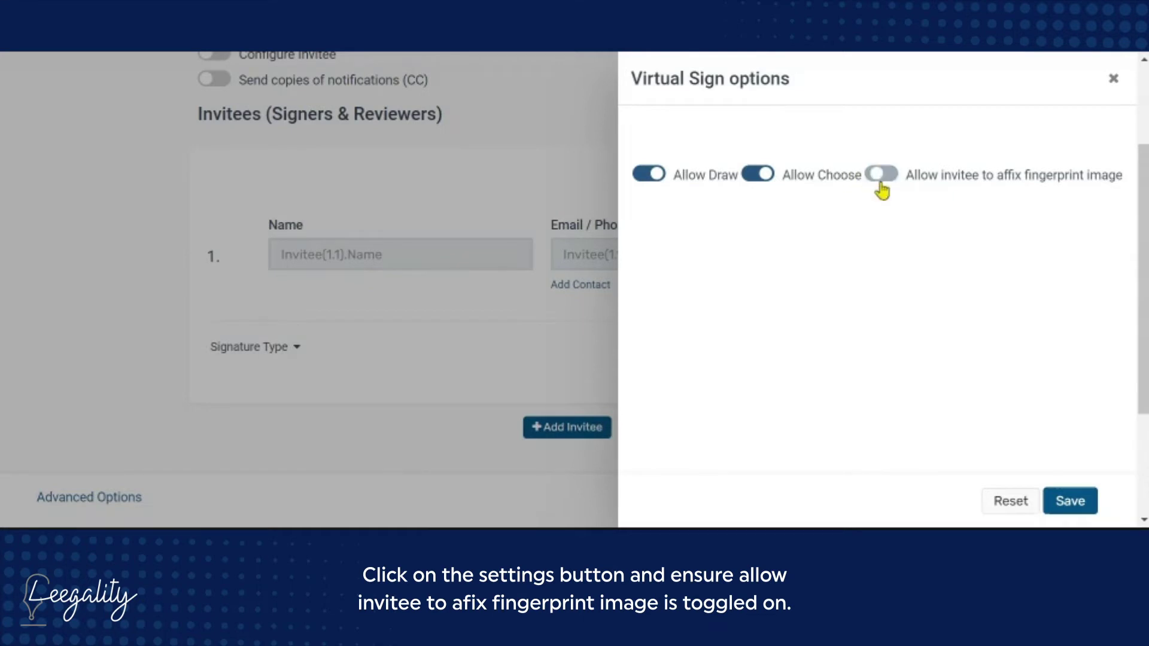
left_click(880, 177)
left_click(758, 178)
left_click(642, 179)
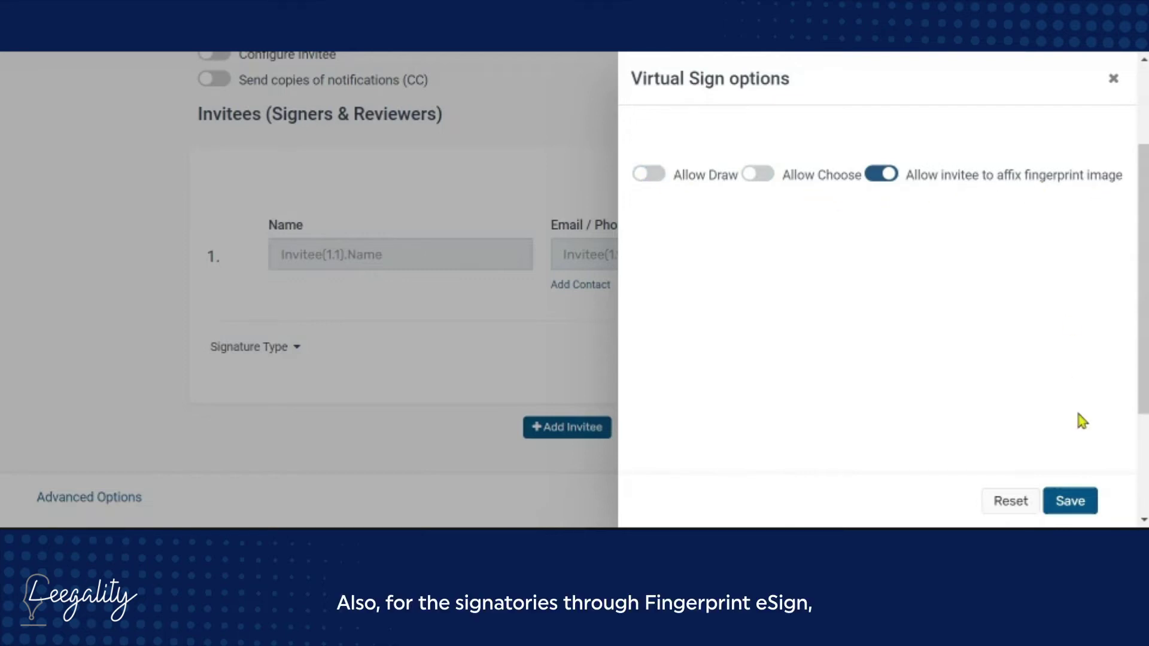
left_click(1073, 506)
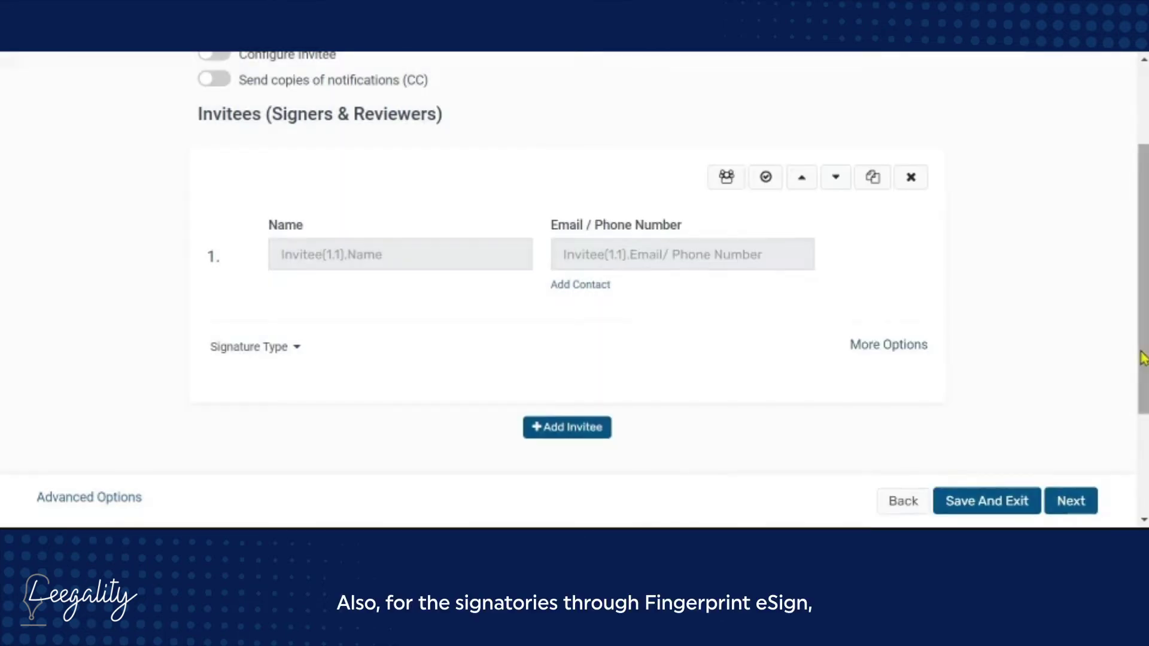
Add a separate phone field for the first invitee and add a second invitee
left_click(592, 281)
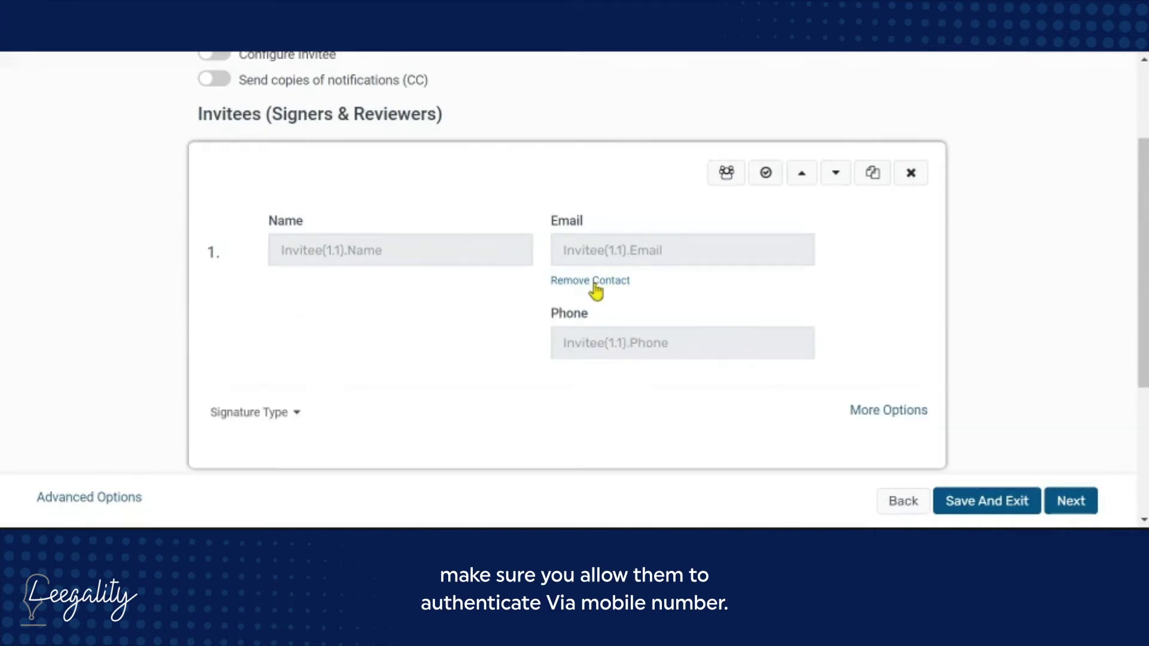
scroll(634, 371, "down", 2)
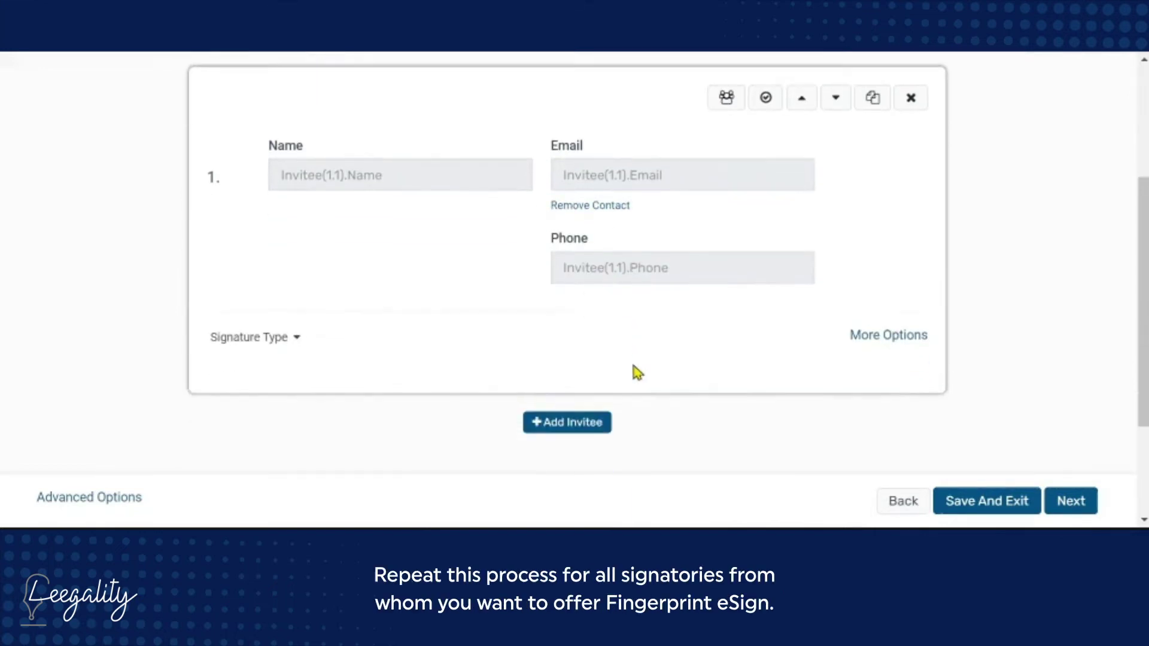
left_click(550, 390)
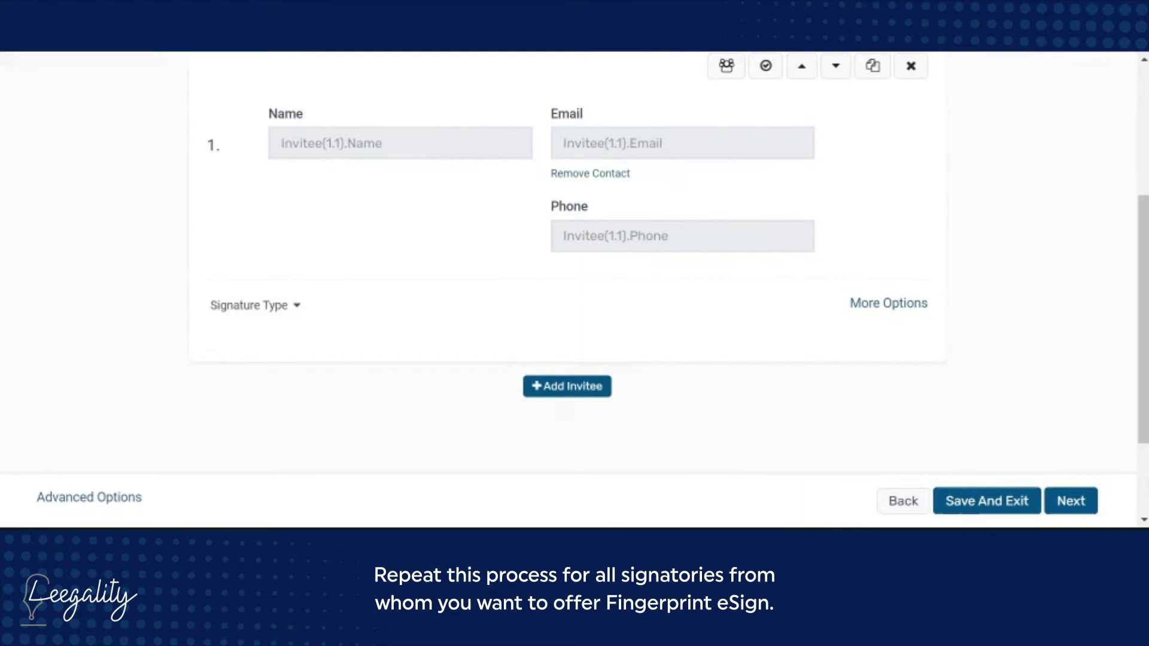
left_click(592, 392)
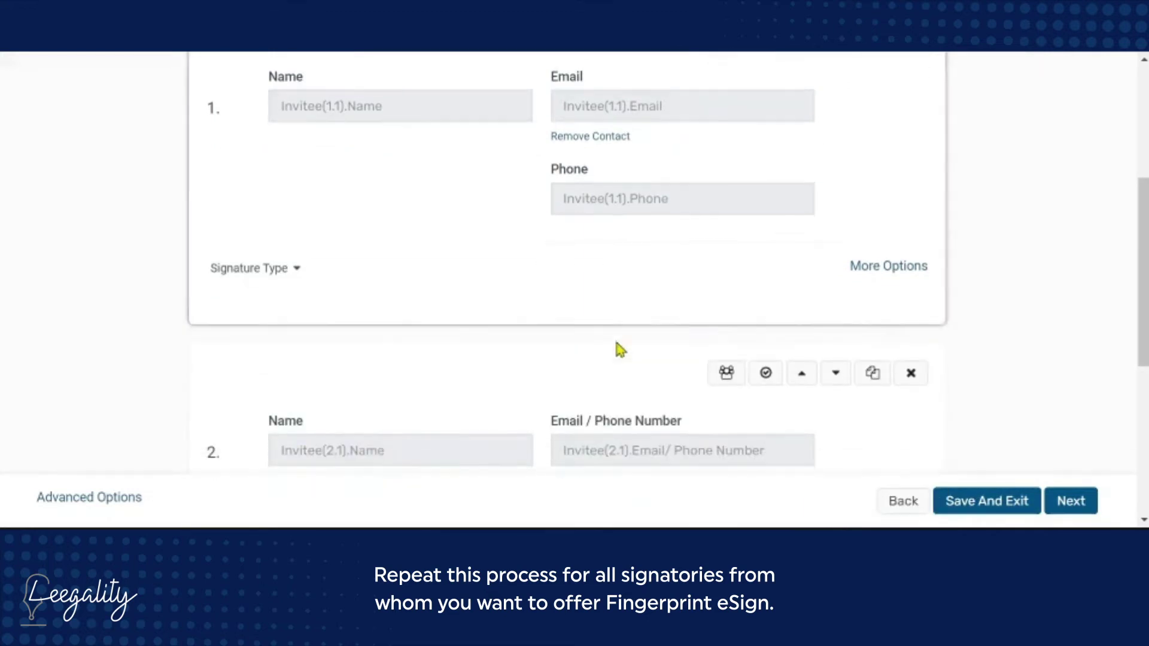
Disable drawn signatures for the second invitee, then save the request profile
left_click(281, 413)
left_click(426, 500)
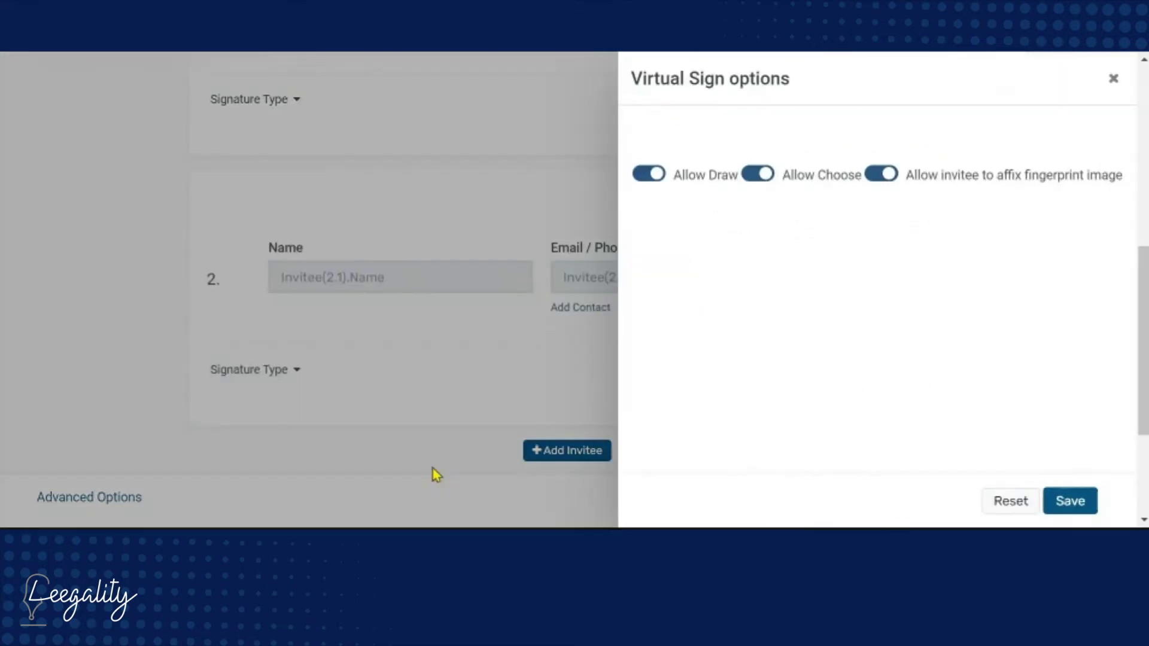
left_click(653, 175)
left_click(1070, 501)
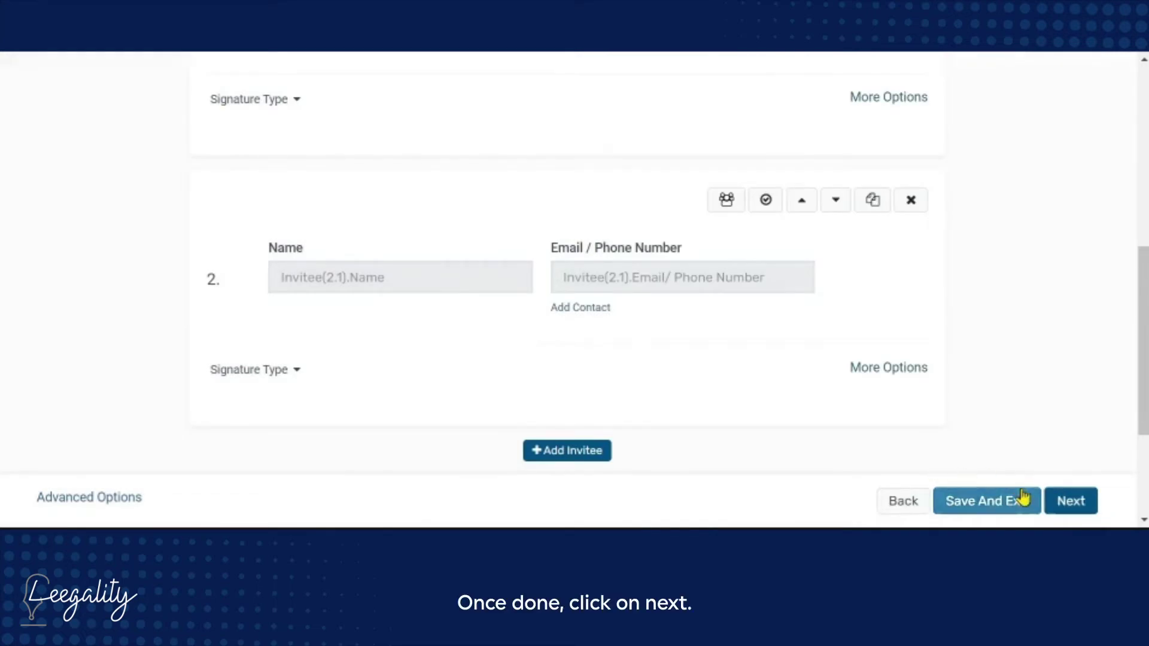
left_click(1070, 501)
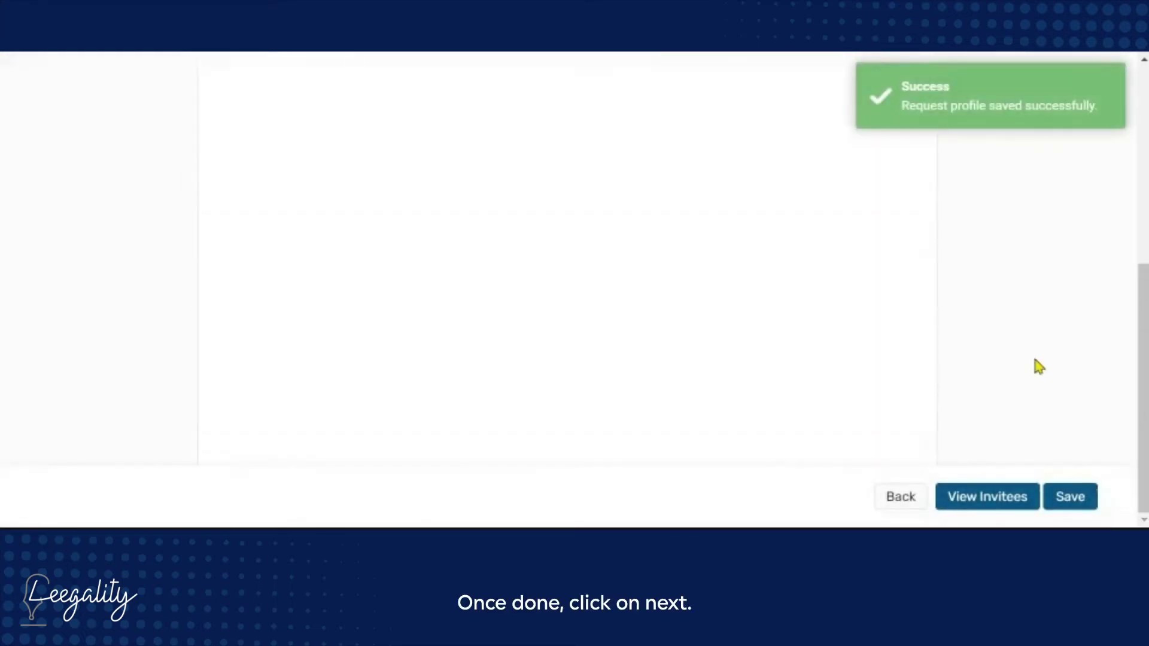
Review the loan agreement preview and save the Fingerprint eSign template
scroll(793, 309, "down", 3)
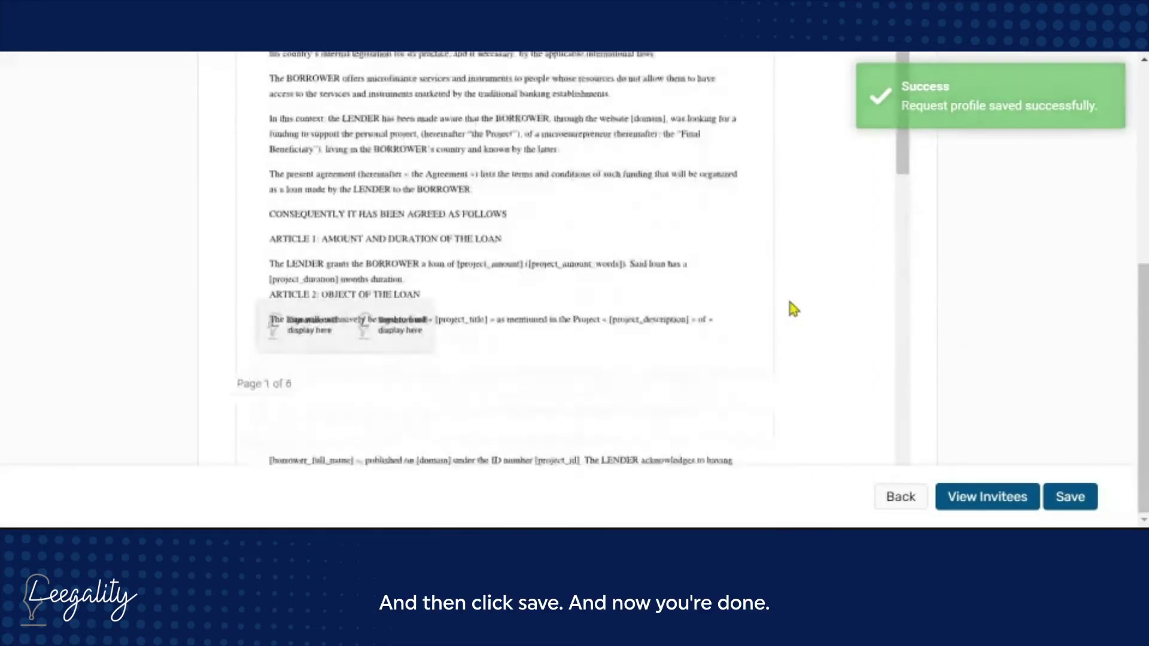
scroll(793, 308, "down", 10)
left_click(1064, 502)
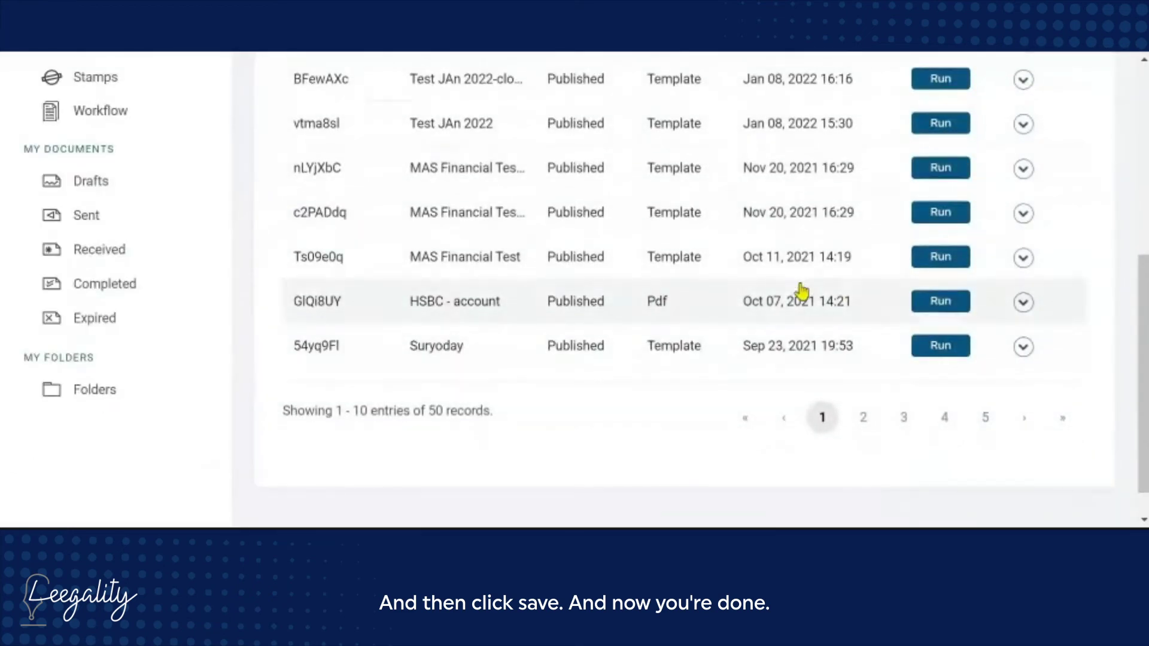
scroll(801, 292, "up", 5)
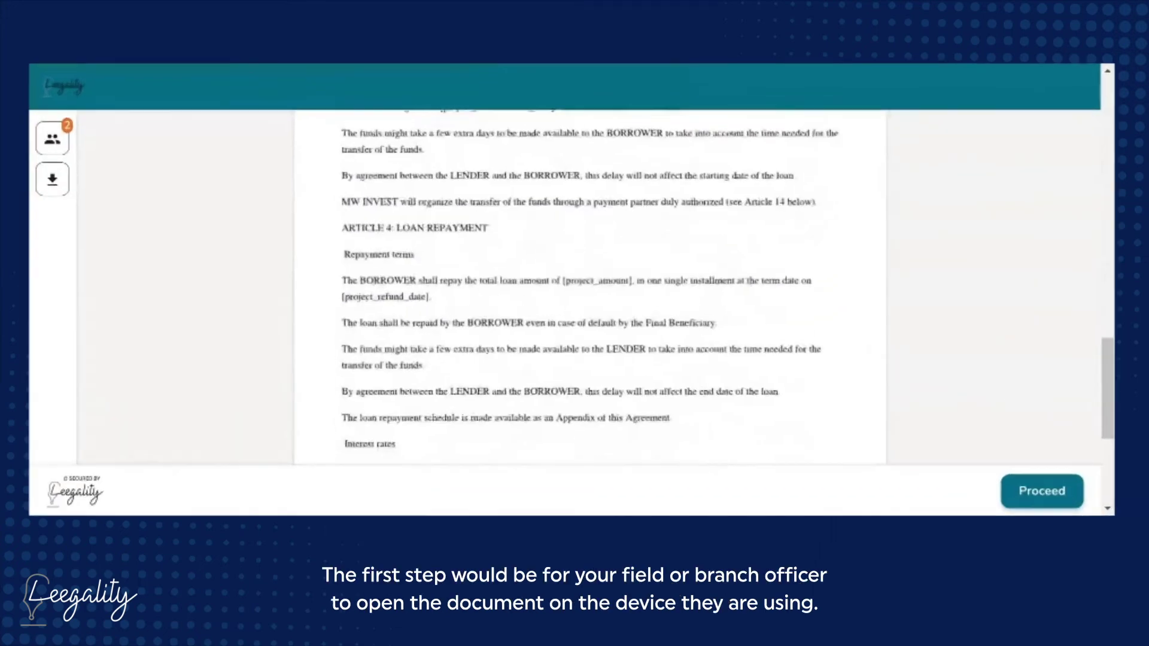
Read through the loan agreement pages as the signer and proceed to OTP verification
scroll(589, 348, "down", 10)
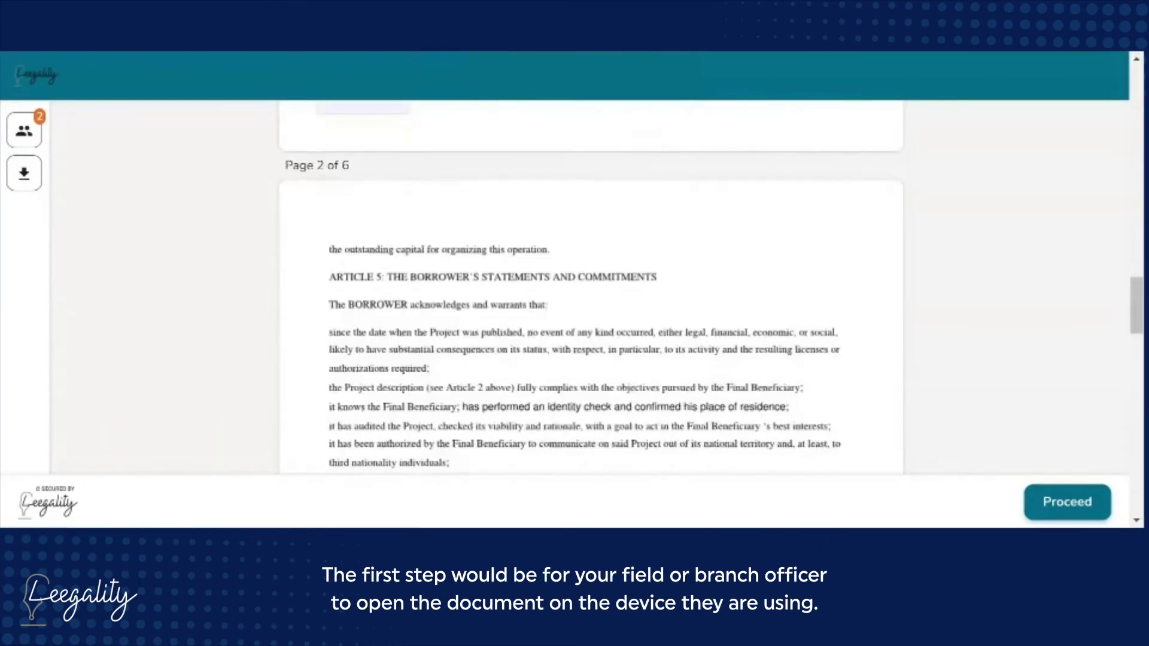
scroll(589, 288, "down", 5)
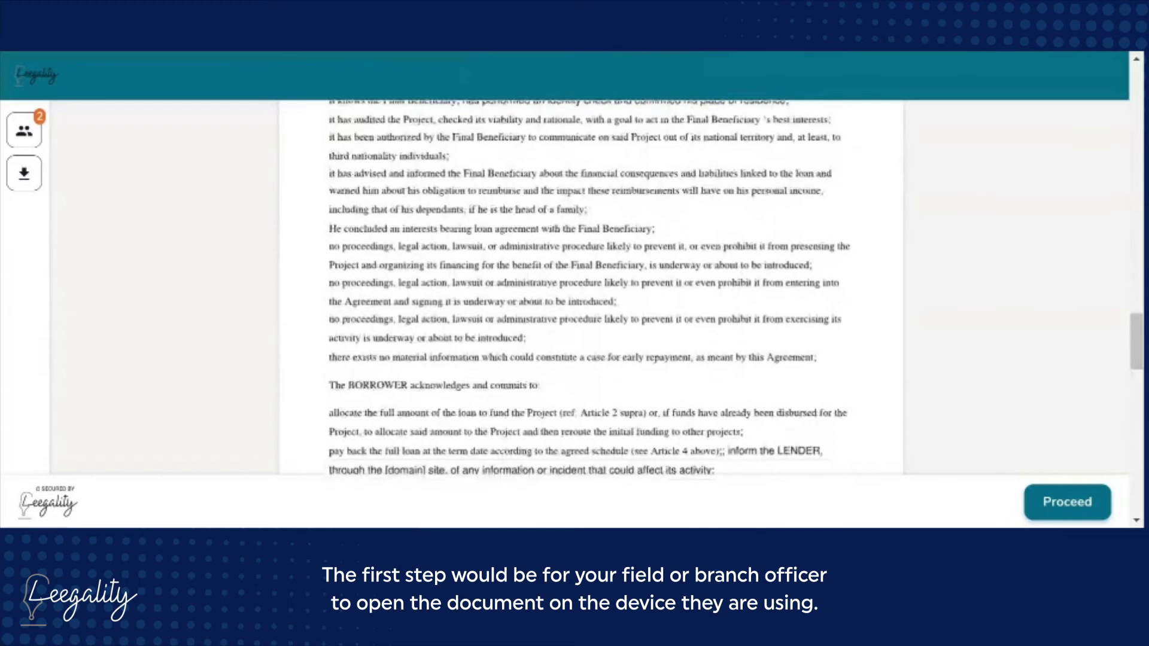
scroll(633, 222, "up", 20)
scroll(631, 221, "down", 5)
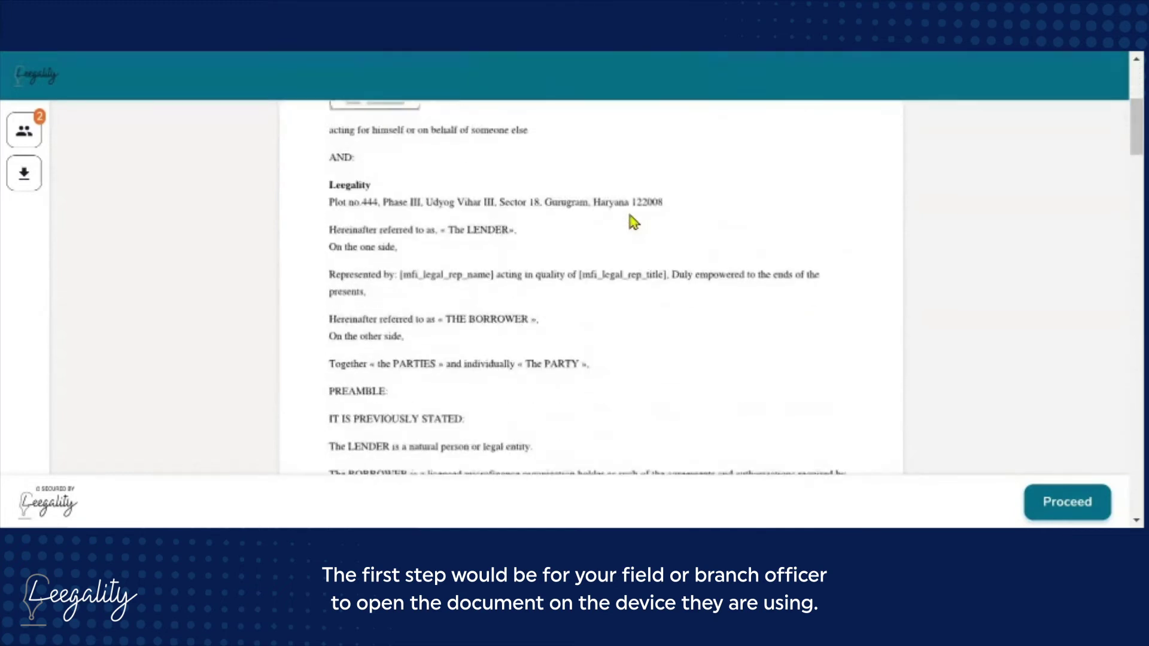
scroll(591, 287, "down", 10)
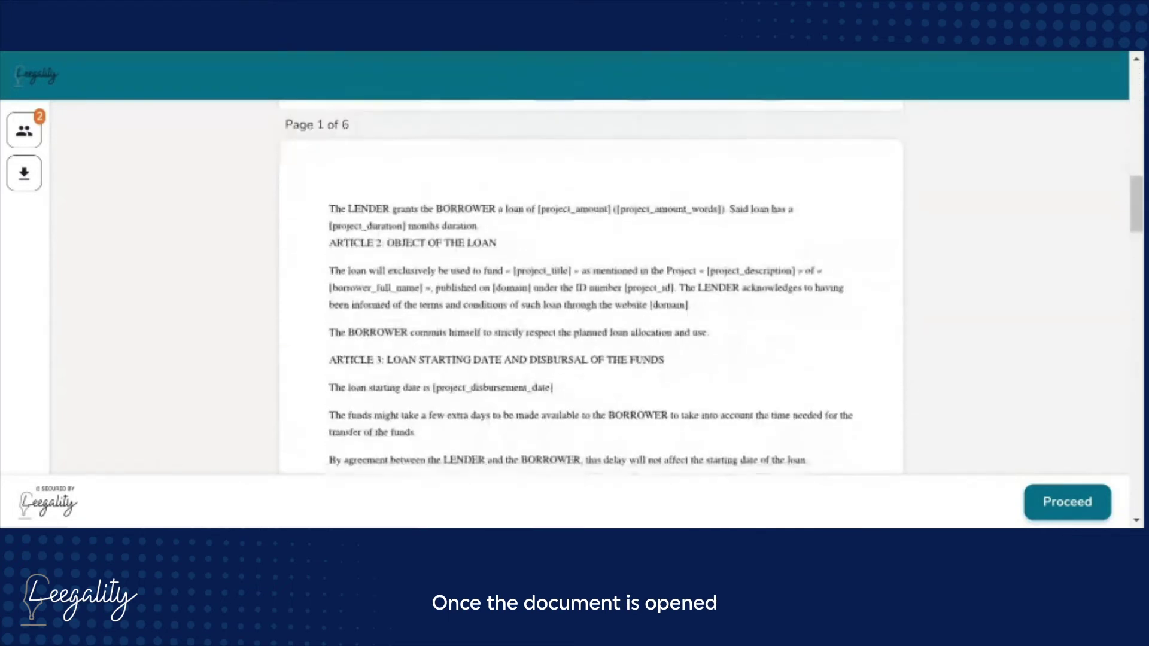
scroll(592, 287, "down", 10)
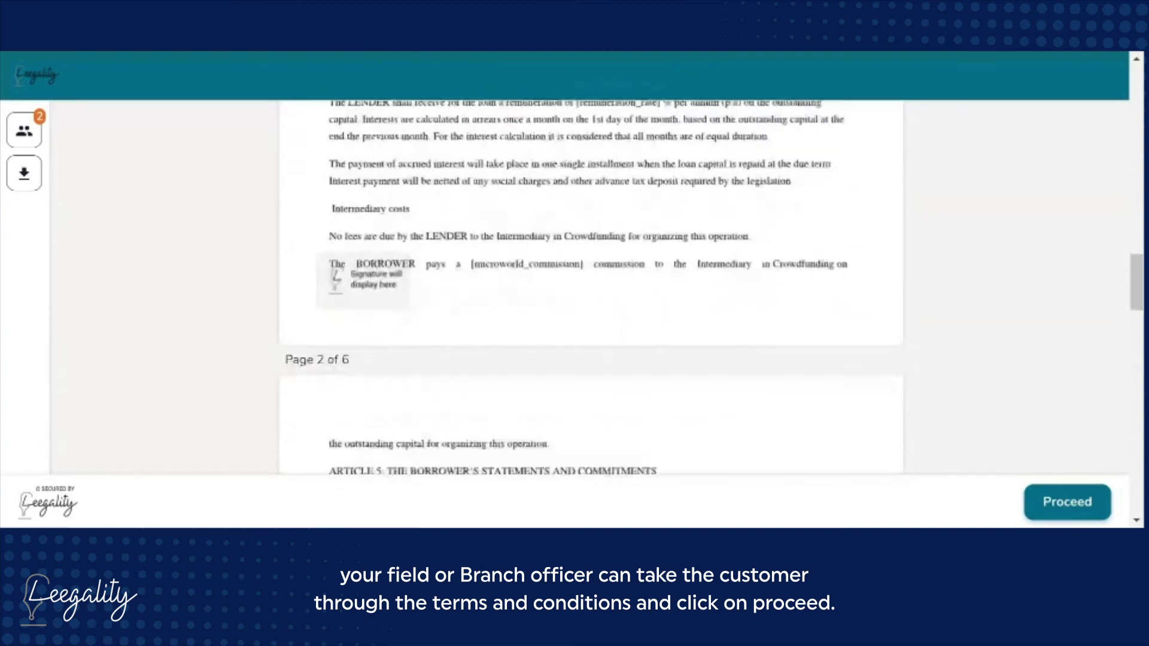
scroll(591, 287, "down", 10)
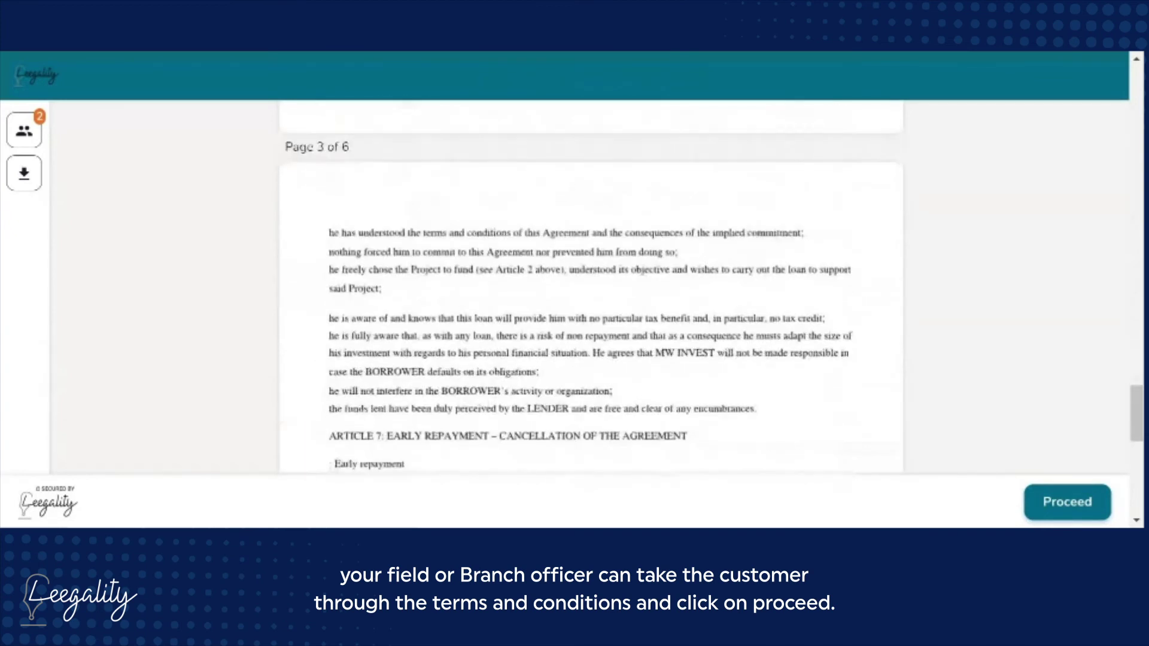
left_click(1085, 497)
left_click(672, 262)
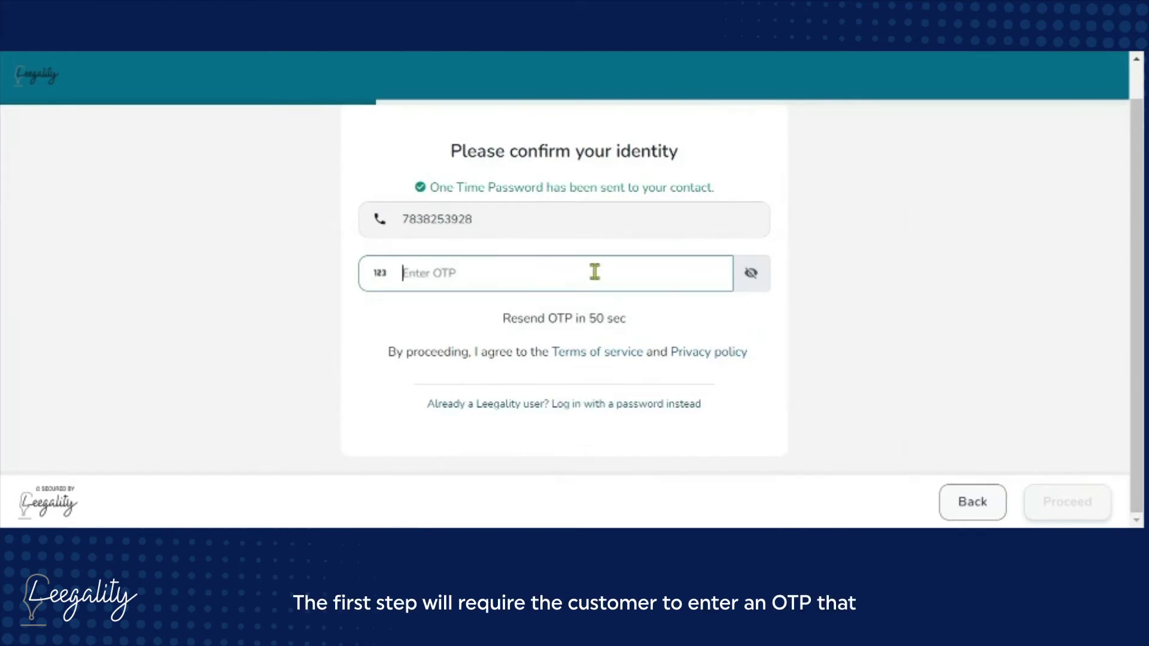
Enter the one-time password and submit it to verify the signer
type("456")
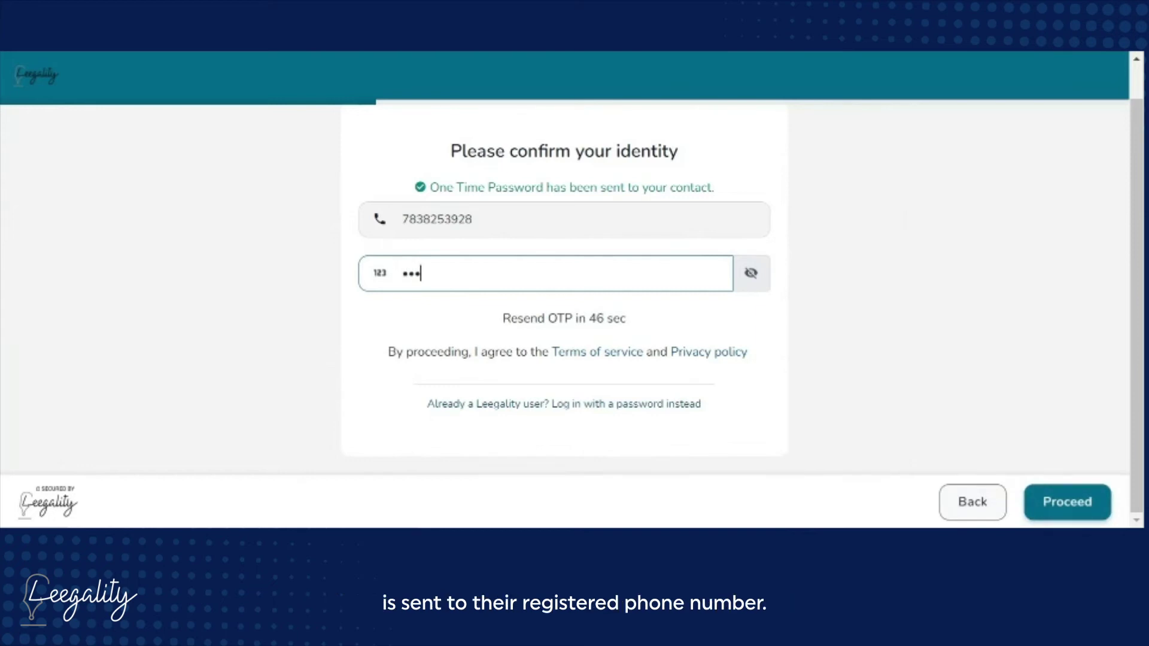
left_click(1074, 507)
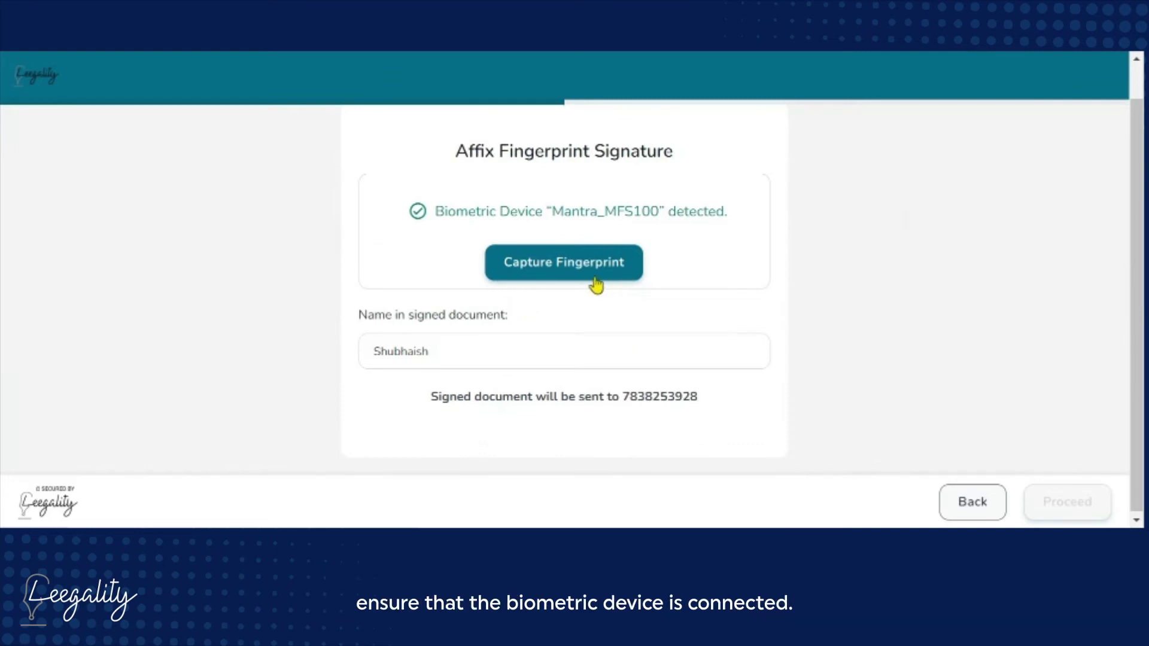
Capture the signer's fingerprint, delete it, and capture it again successfully
left_click(595, 279)
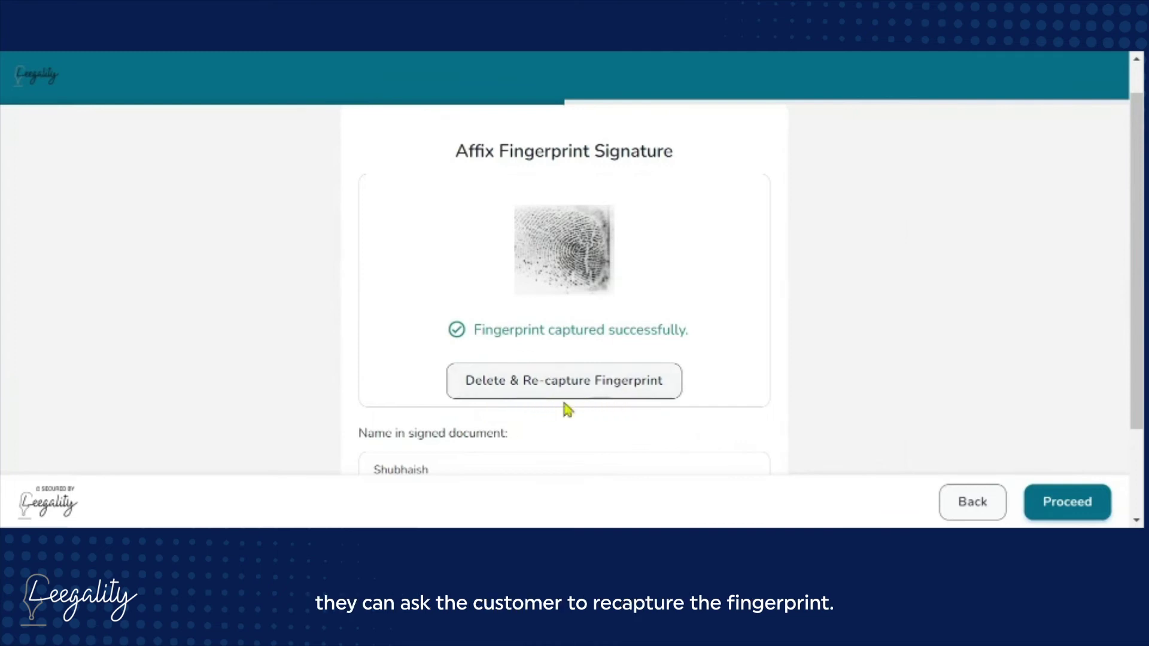
left_click(559, 395)
left_click(574, 274)
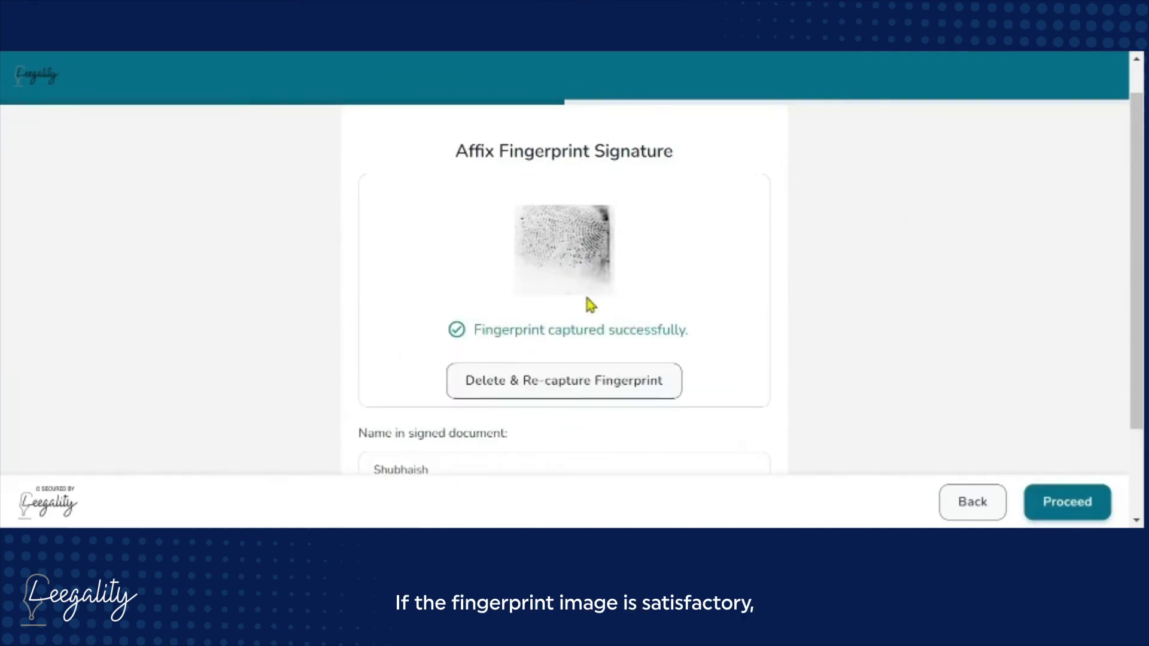
scroll(426, 419, "down", 2)
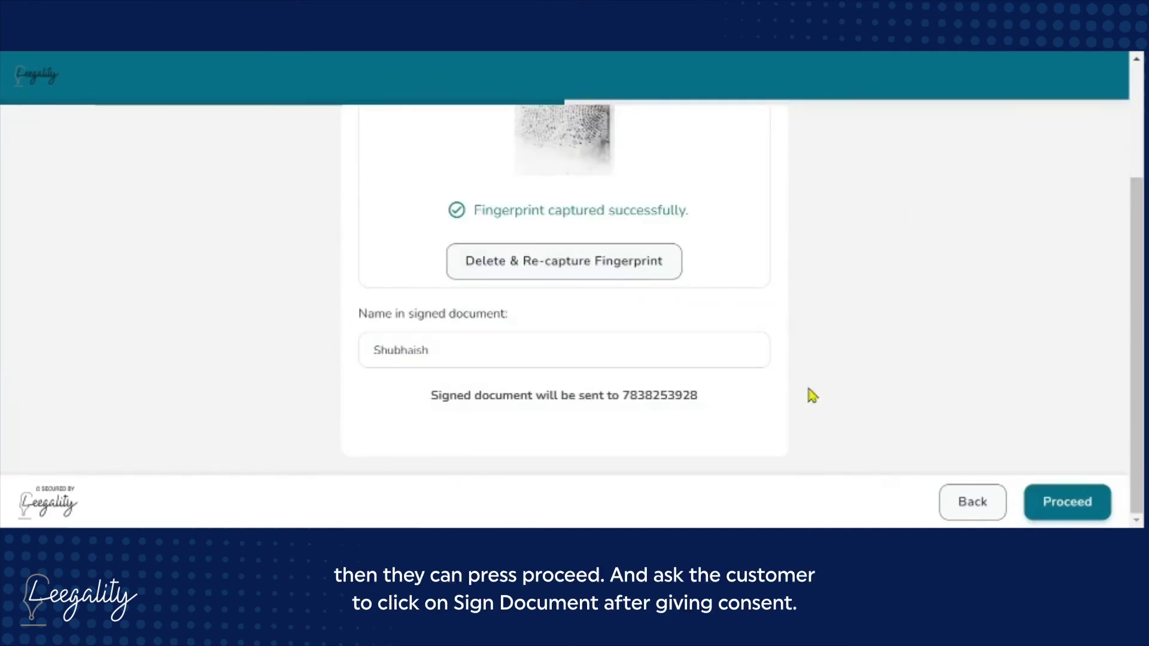